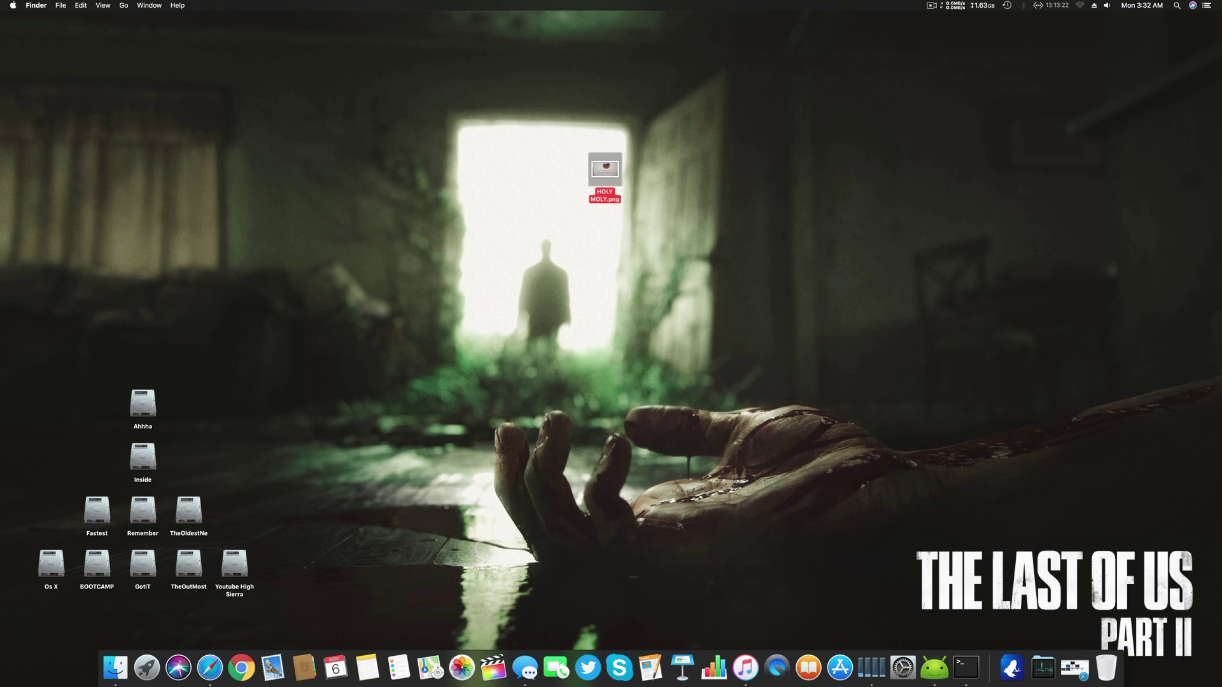
Step: Show About This Mac confirming High Sierra 10.13.1, move it aside, and select HOLY MOLY.png
click(12, 5)
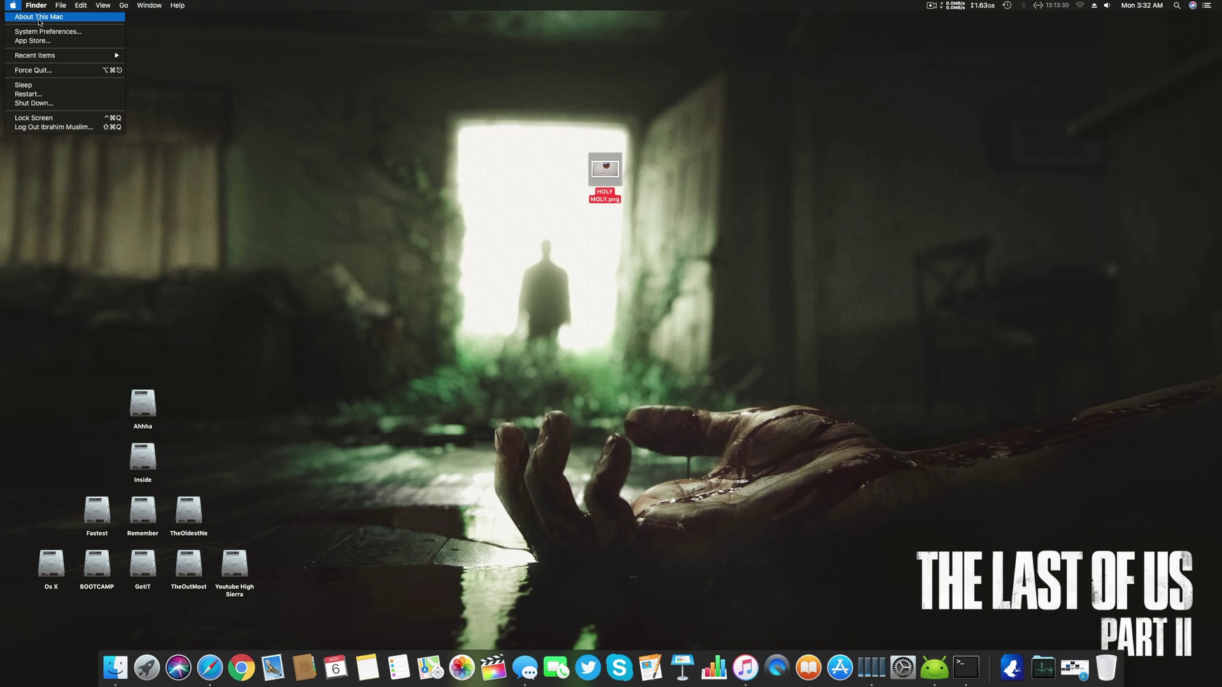
click(38, 17)
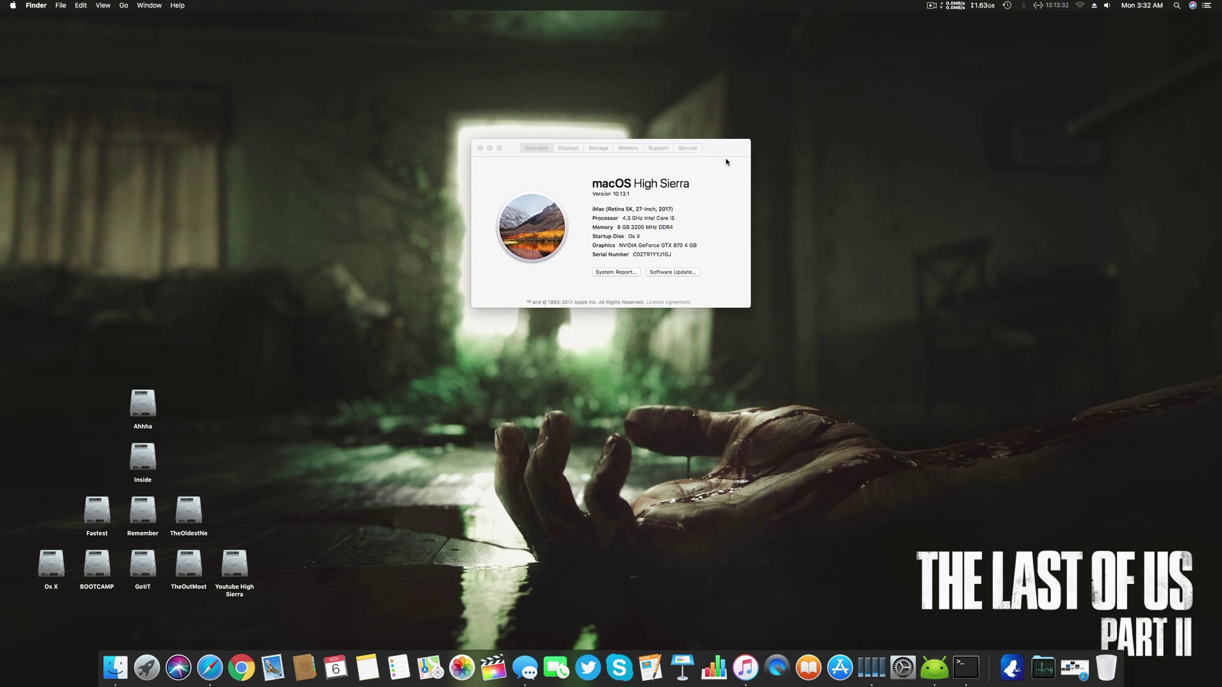
drag(727, 149, 742, 240)
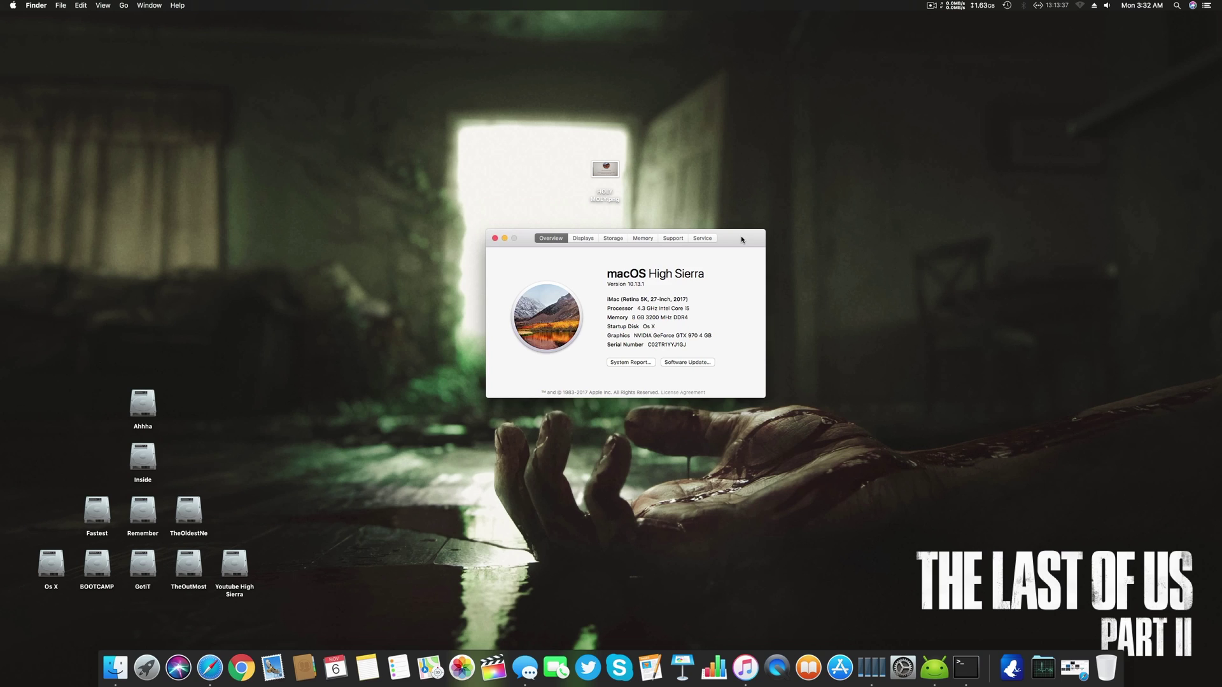
click(614, 176)
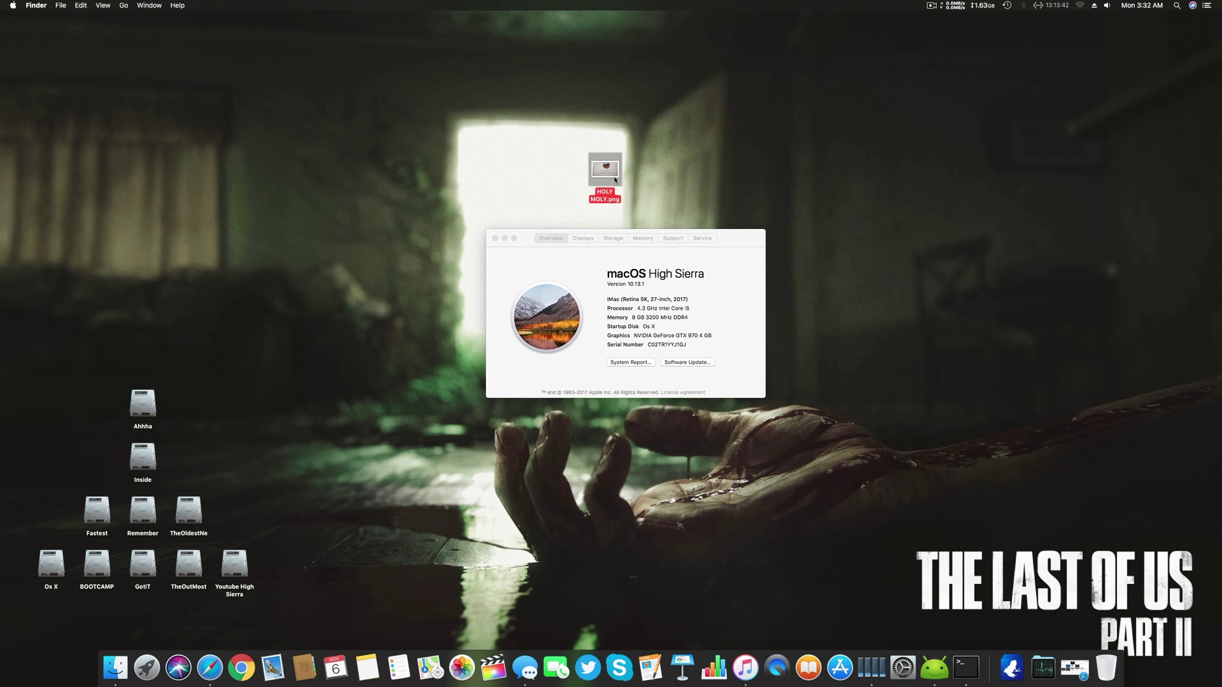
Step: Preview HOLY MOLY.png in Quick Look, showing the missing OSInstall.mpkg installer error
key(space)
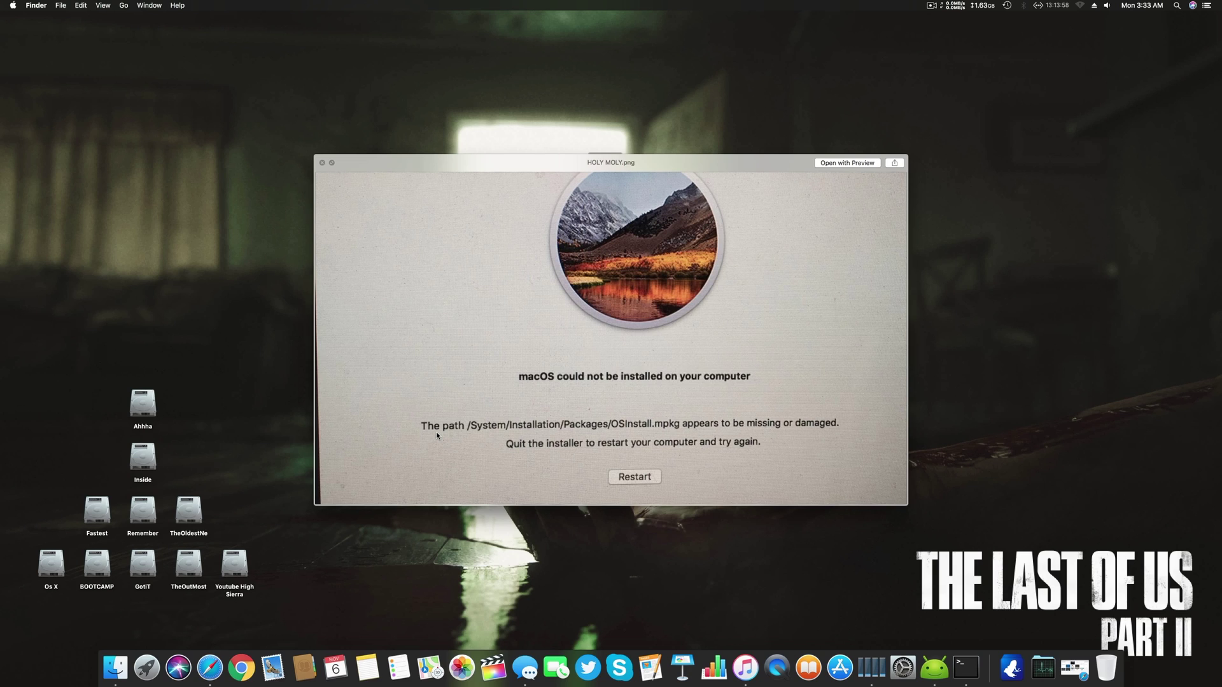
Step: Close the error preview and About This Mac, and move HOLY MOLY.png lower on the desktop
key(space)
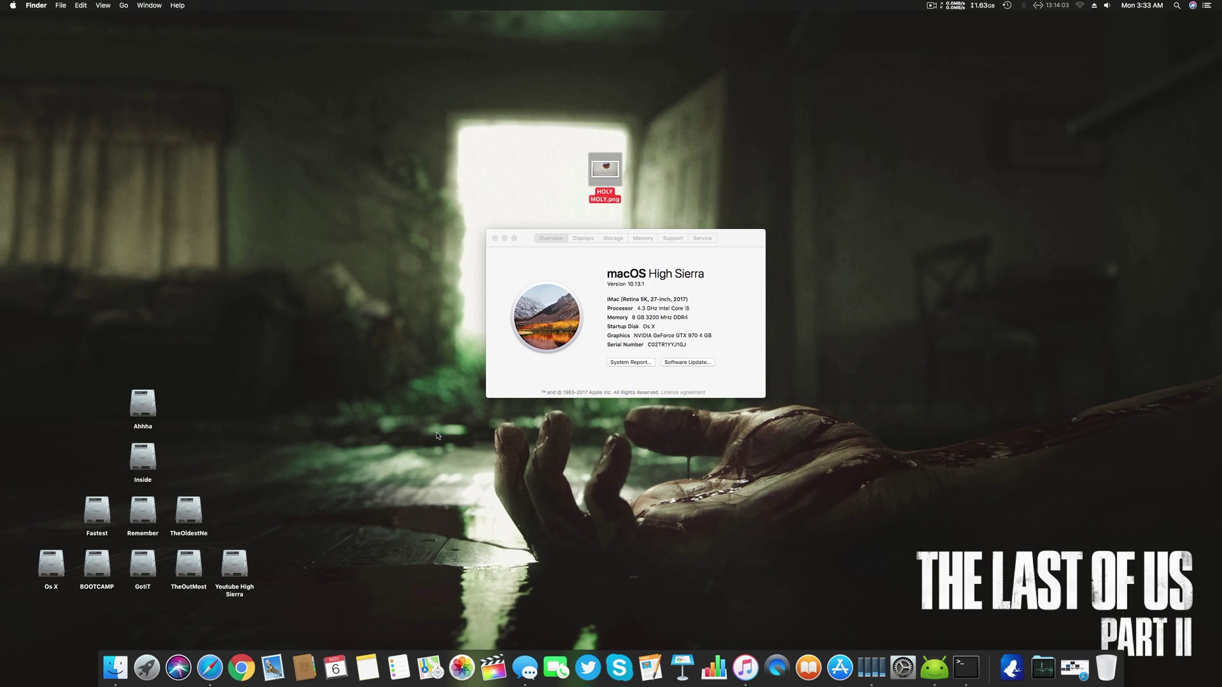
click(495, 238)
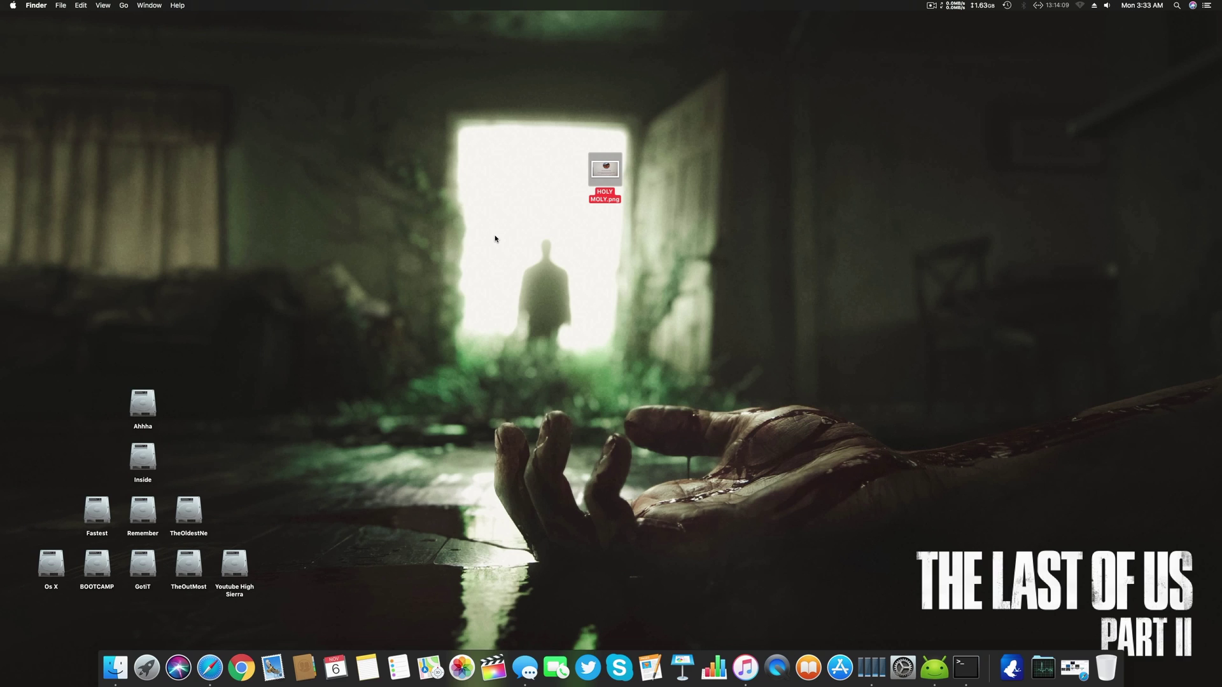
drag(608, 179, 598, 261)
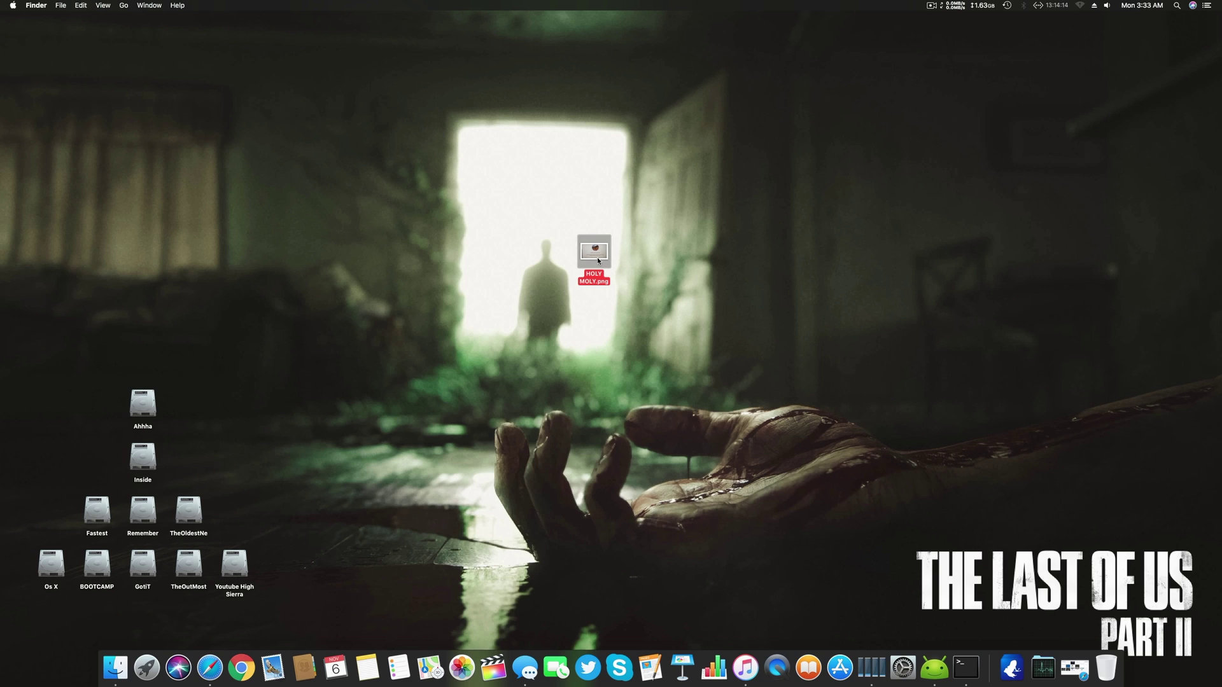
Step: Launch Clover Configurator from Spotlight by searching 'clove'
key(super+space)
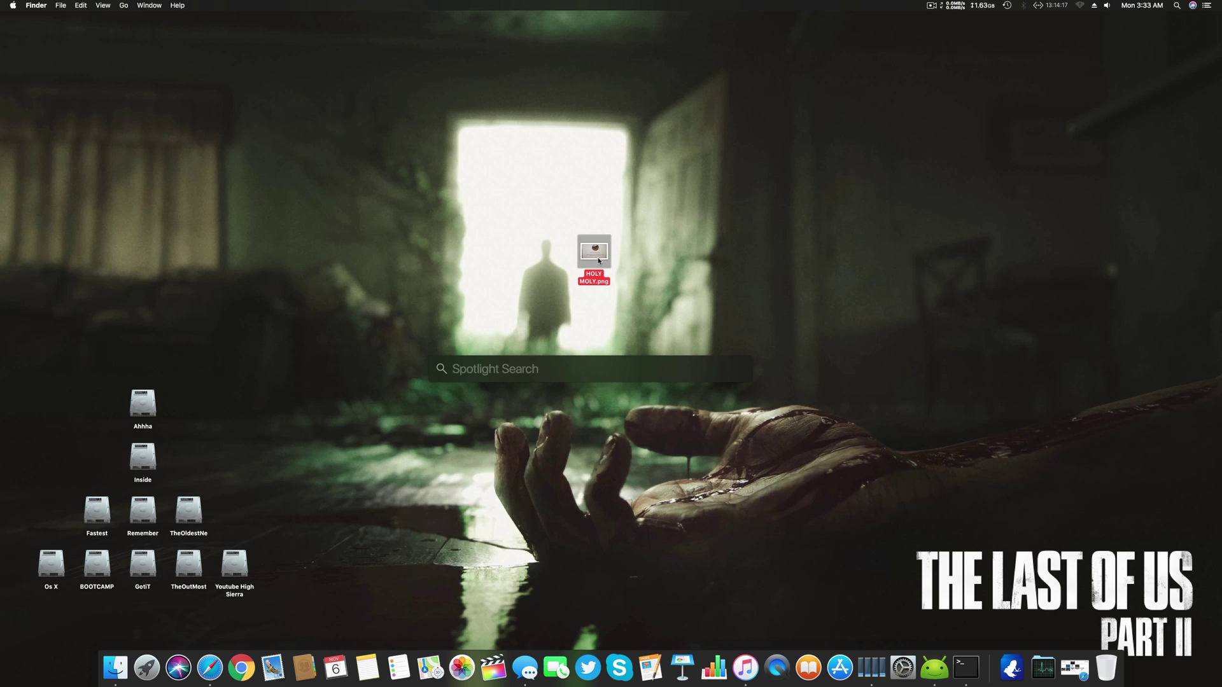
text(clover)
key(Return)
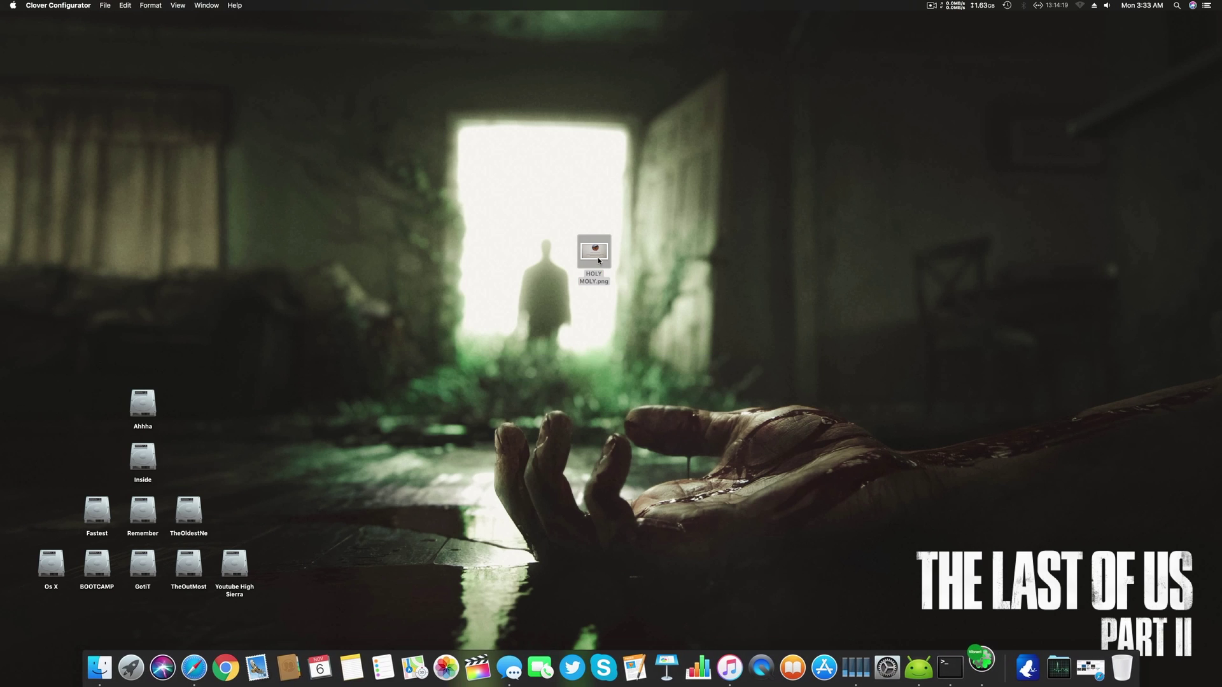
Step: Mount disk0s1's EFI partition, load its CLOVER config.plist, and view System Parameters
click(407, 285)
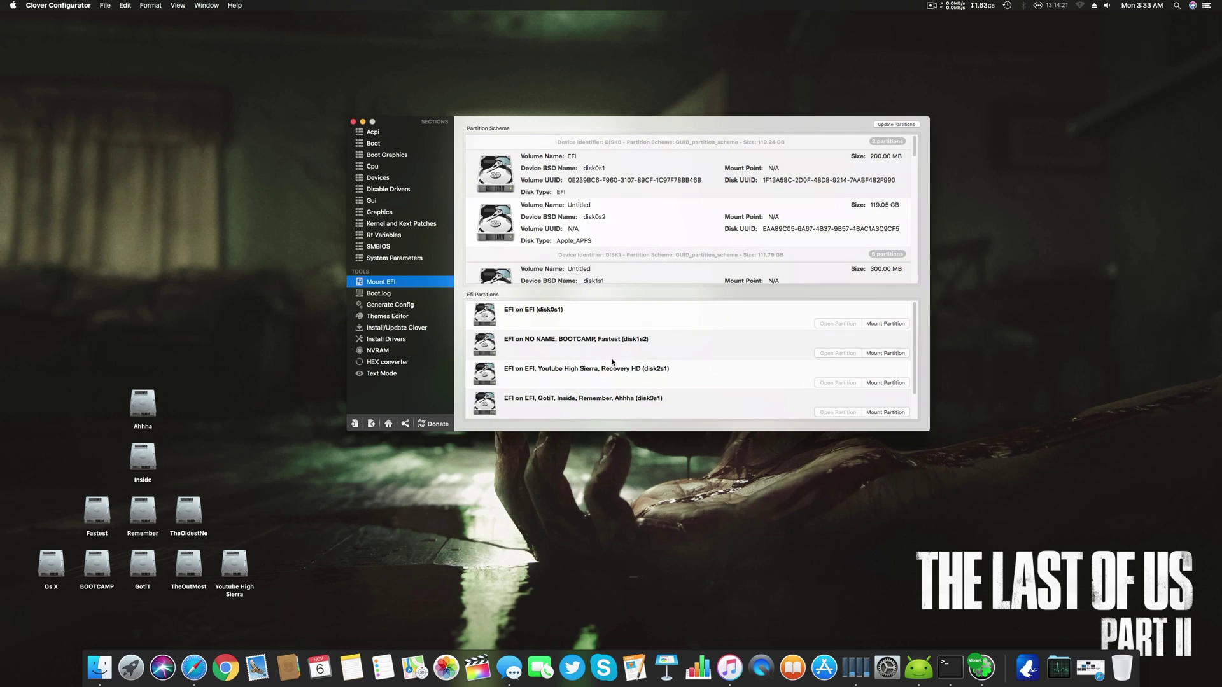
click(881, 323)
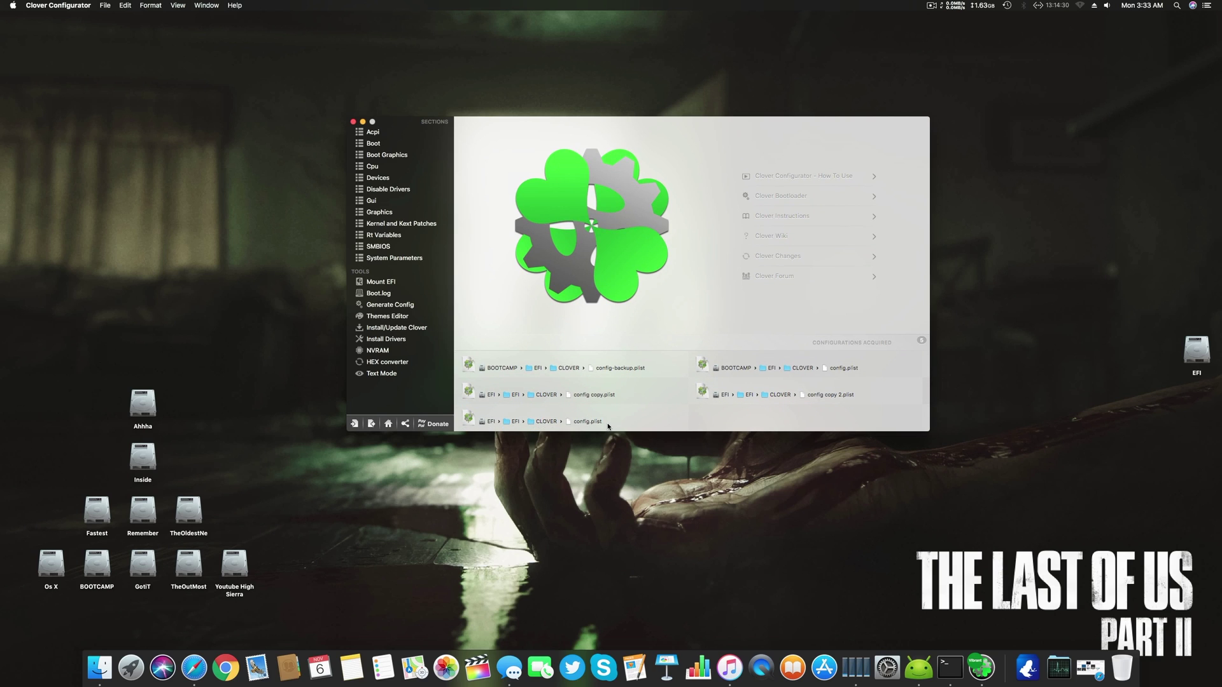
click(588, 423)
click(394, 269)
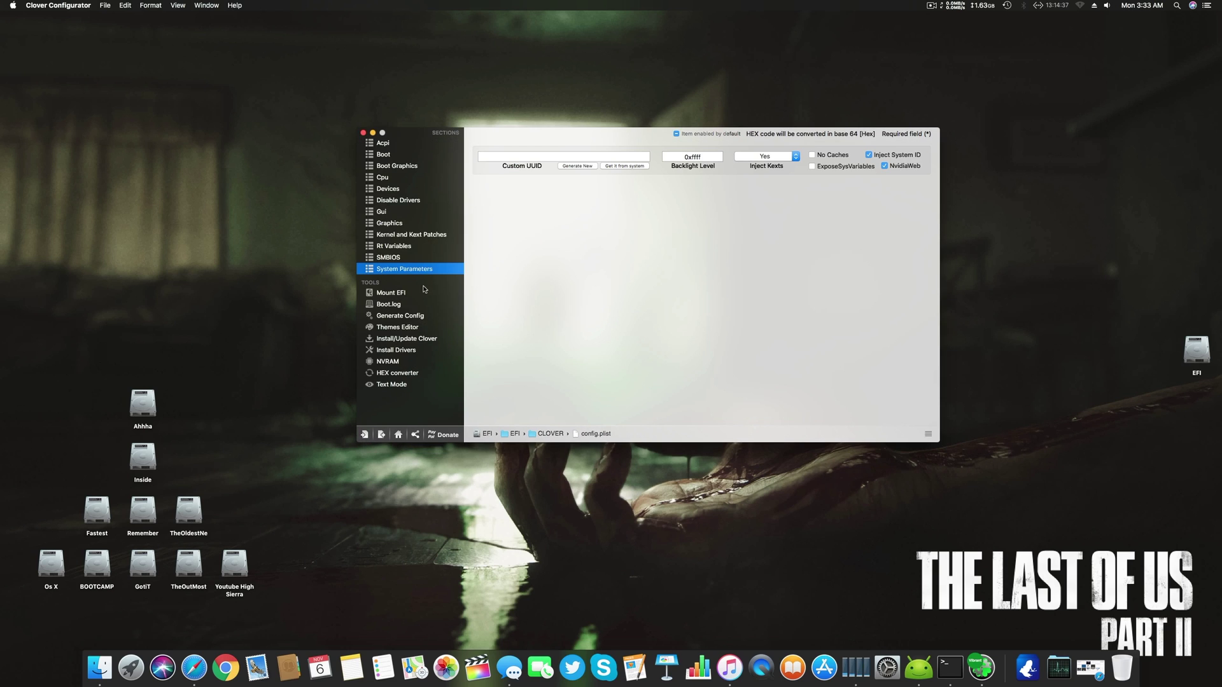
Step: Target the EFI partition and reinstall EmuVariableUefi-64.efi into drivers64UEFI
click(391, 354)
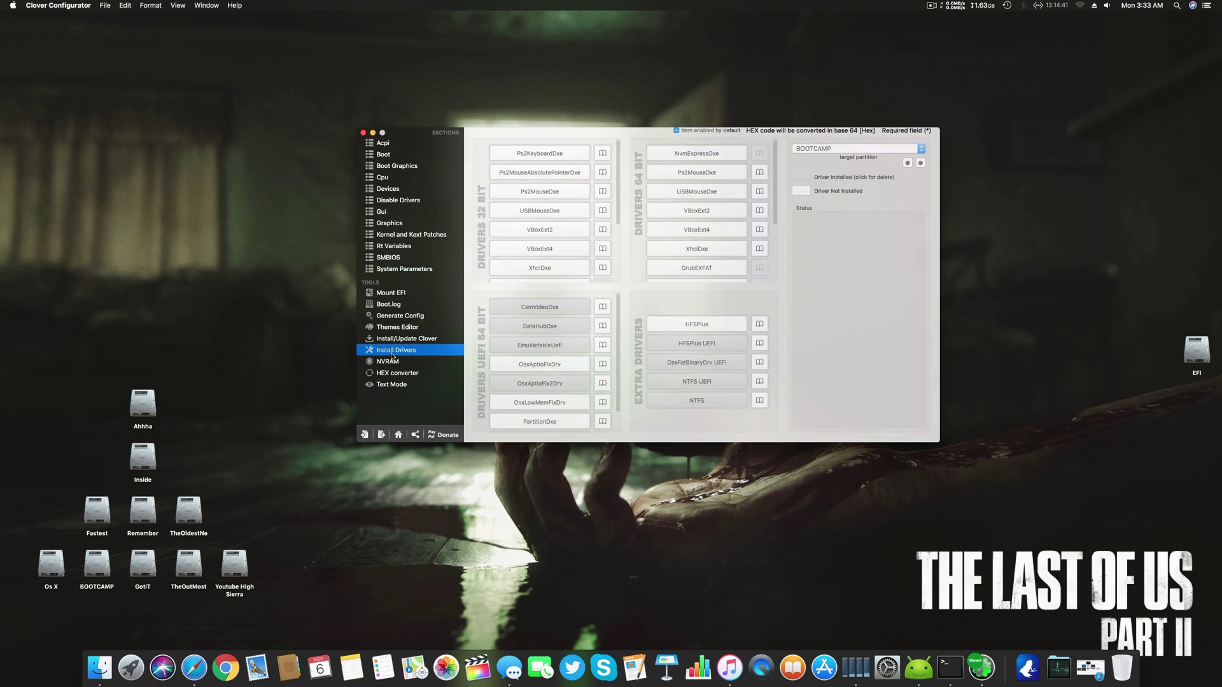
click(837, 149)
click(839, 160)
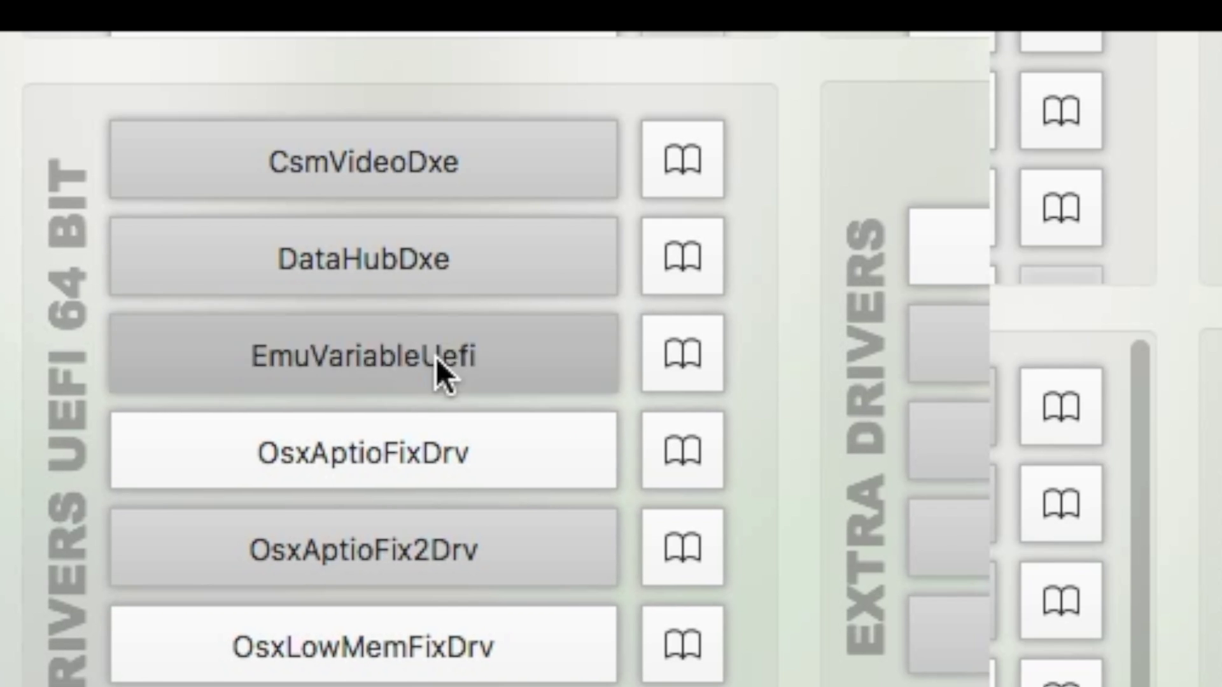
click(722, 369)
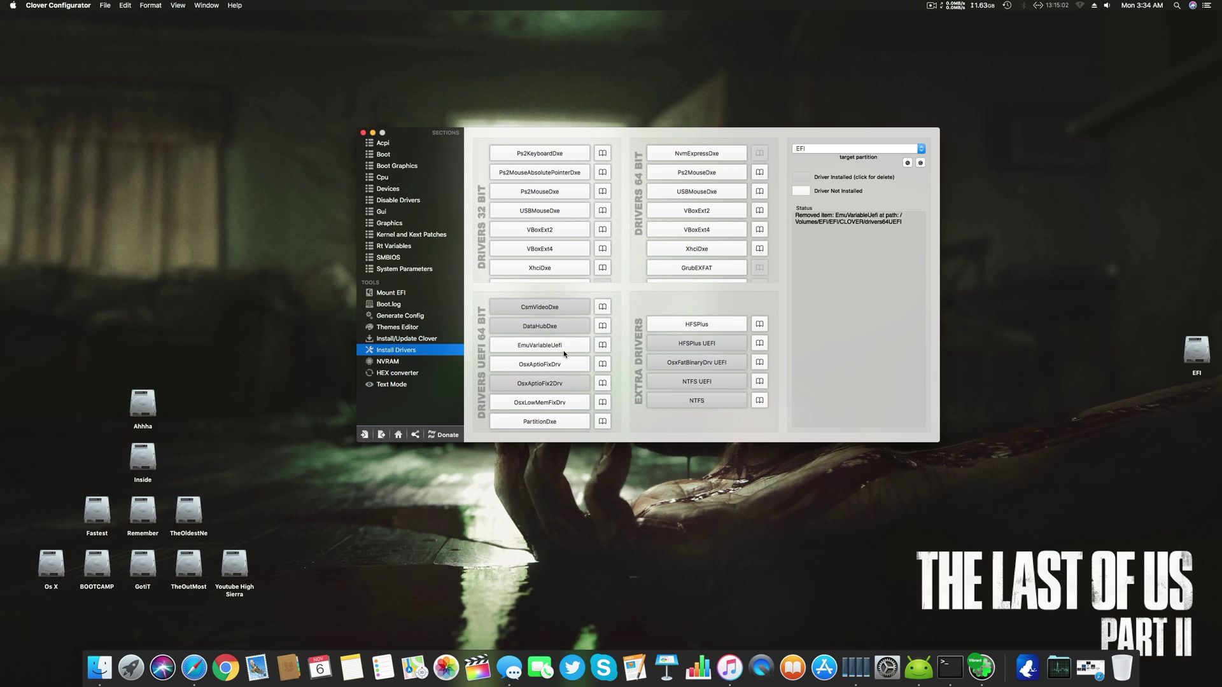
click(563, 350)
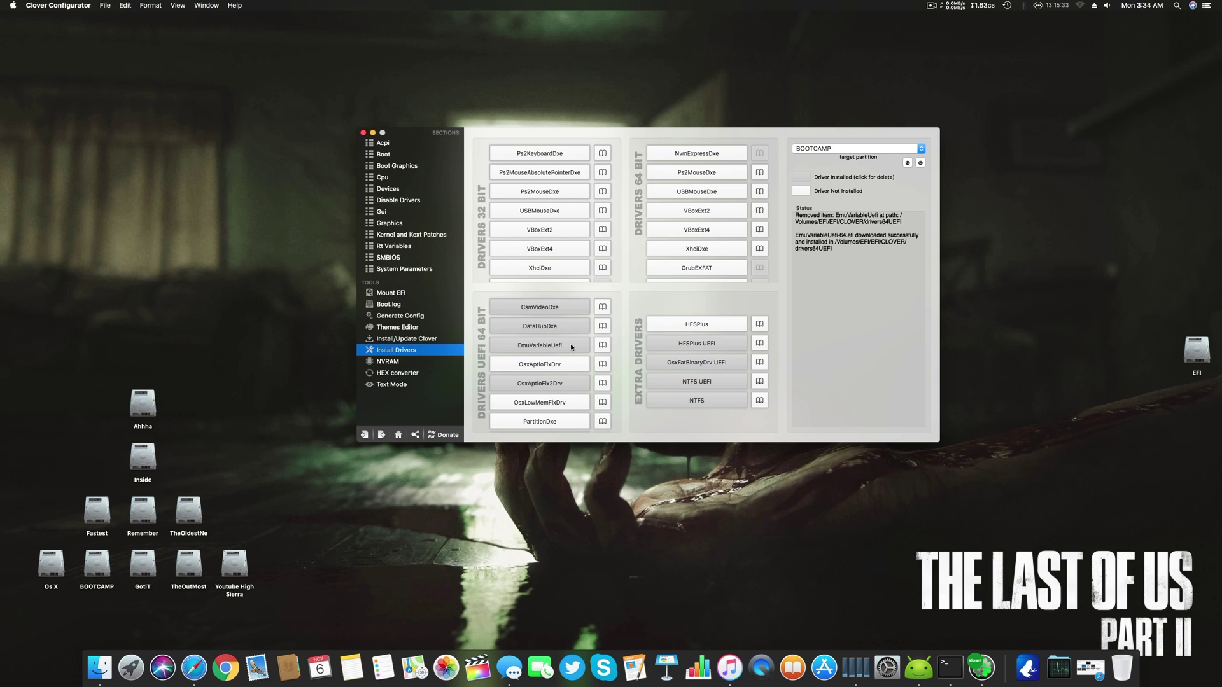
drag(476, 366, 134, 160)
Step: Review the Boot and Acpi settings, then close Clover Configurator's window
click(417, 154)
click(436, 146)
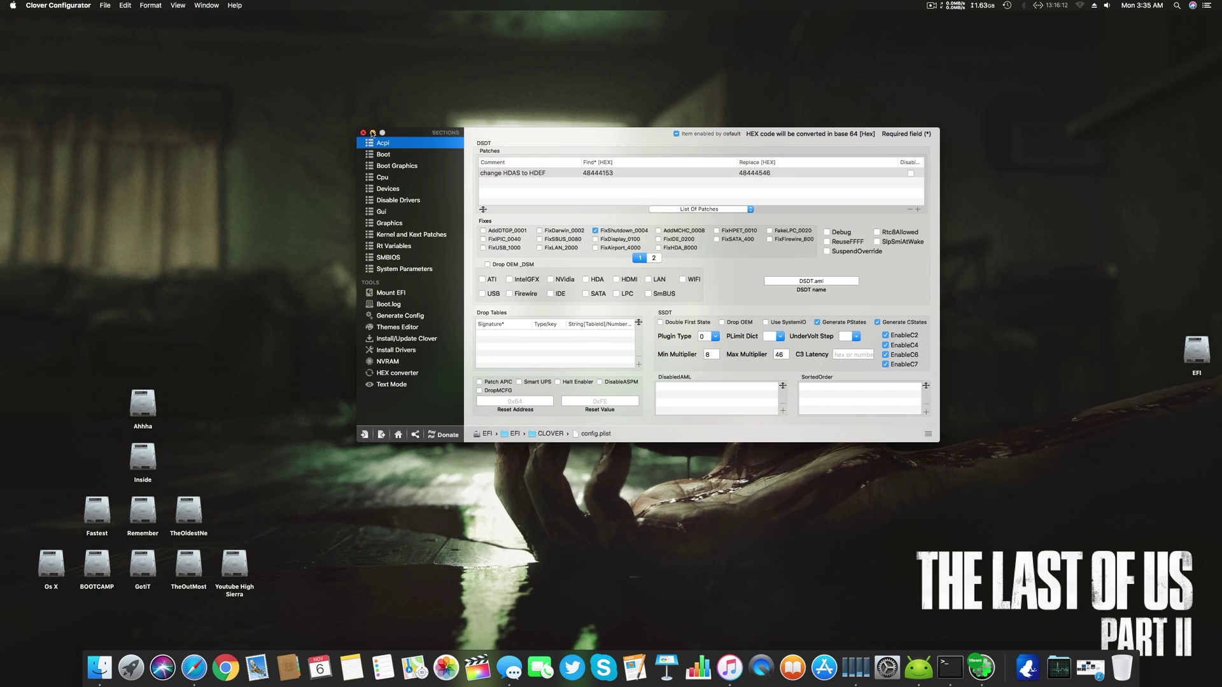
key(super+w)
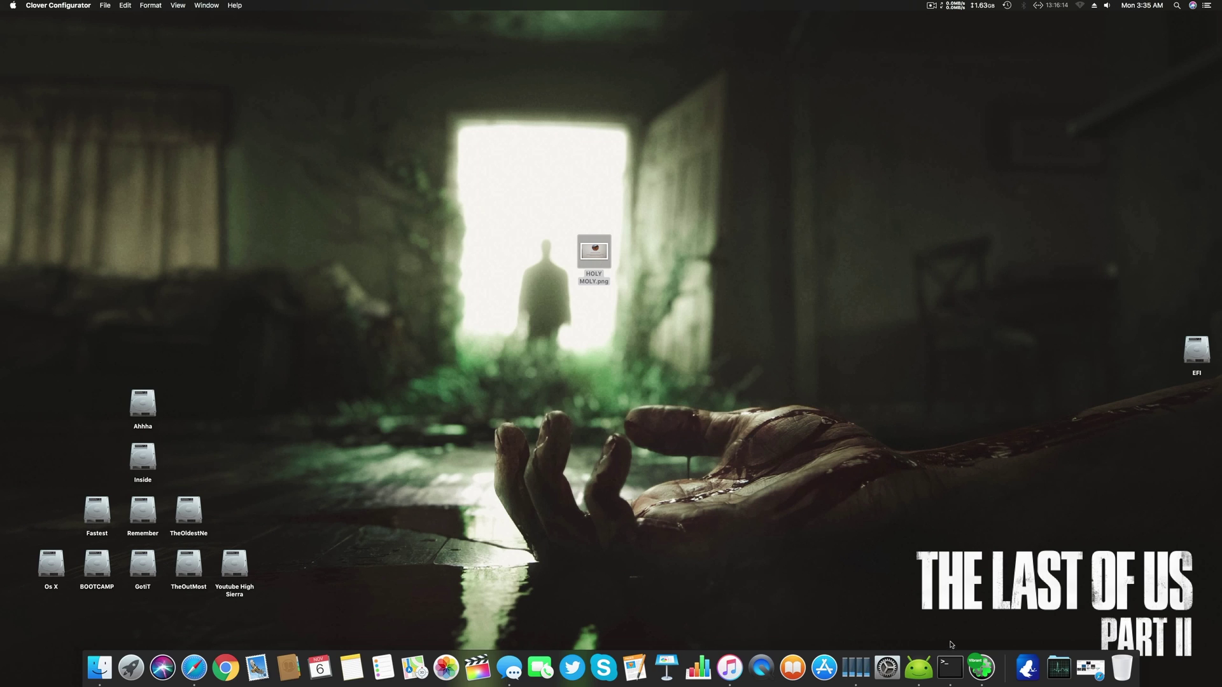
click(980, 667)
click(359, 358)
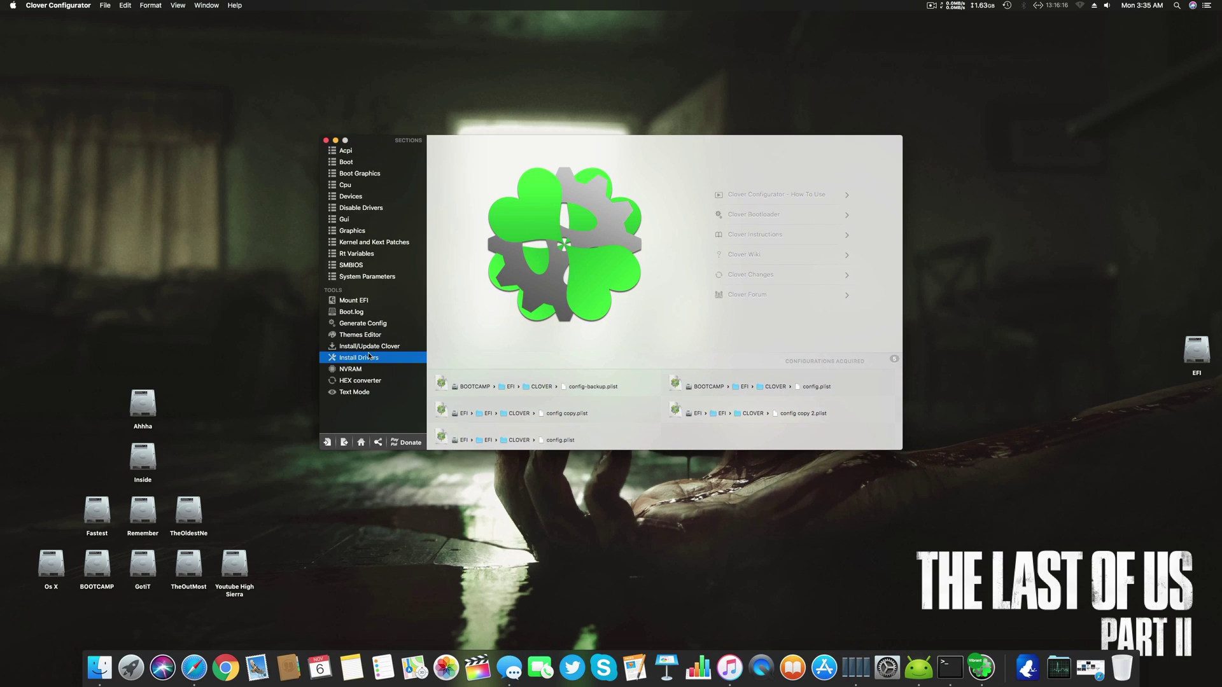
click(326, 140)
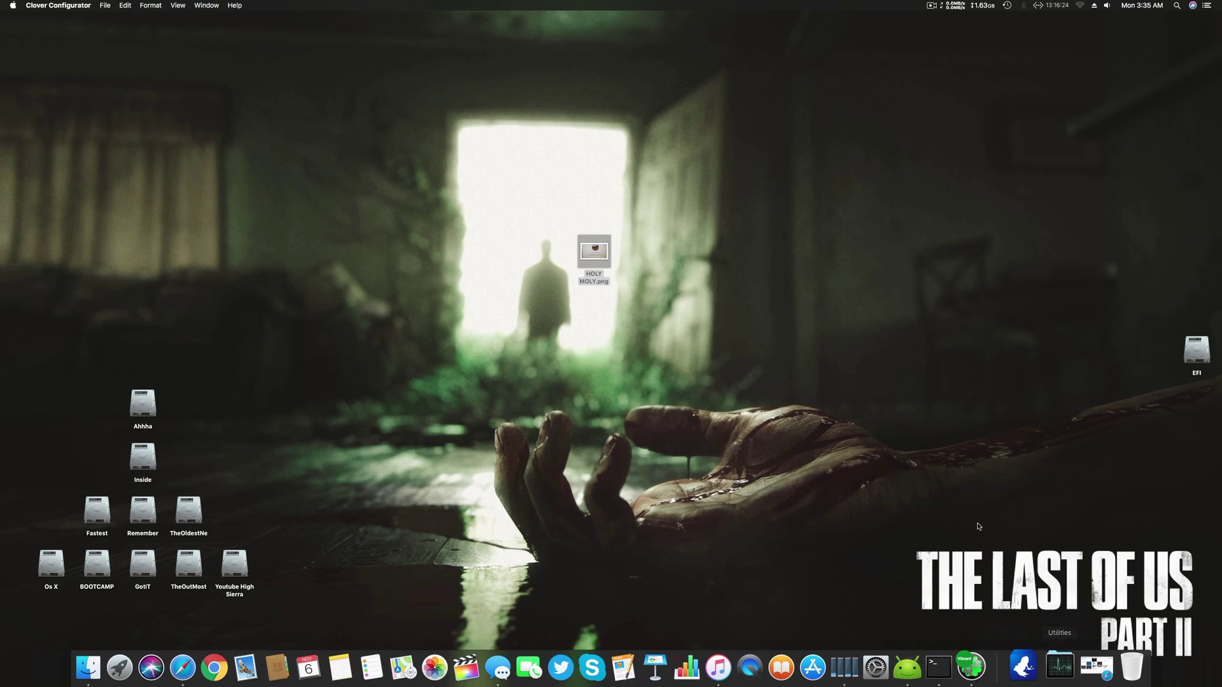
Step: Copy apfs.efi from Downloads to the desktop and open the mounted EFI volume
click(1107, 665)
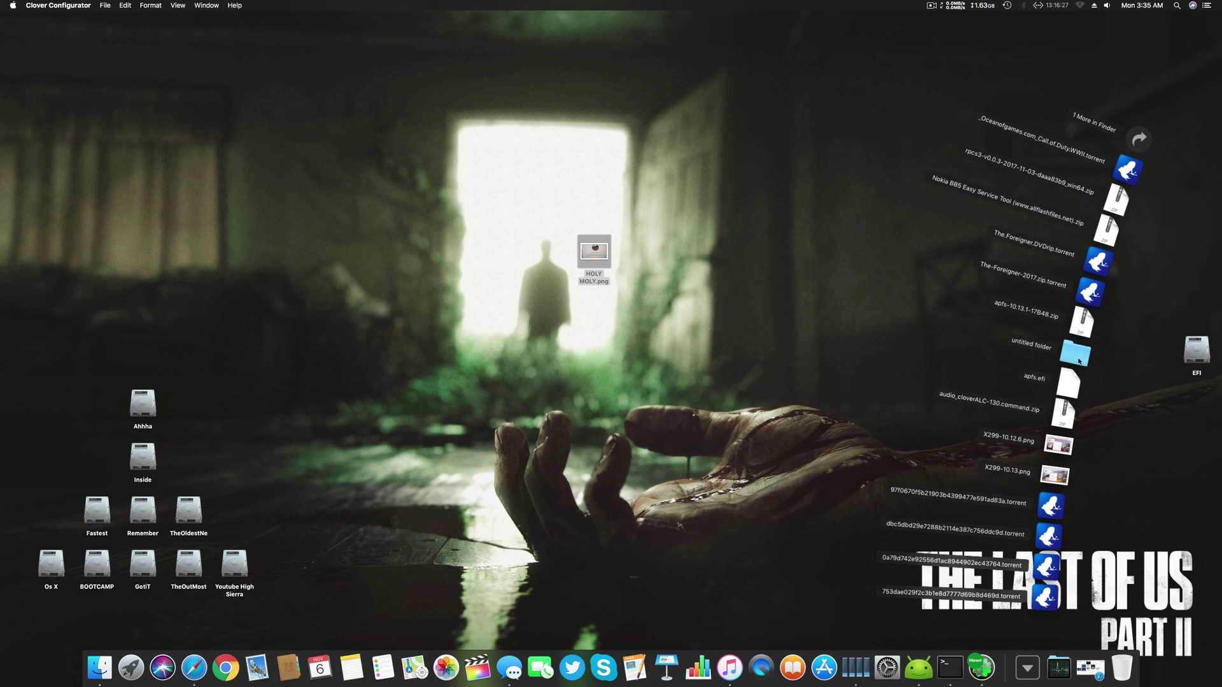
drag(1082, 395, 665, 270)
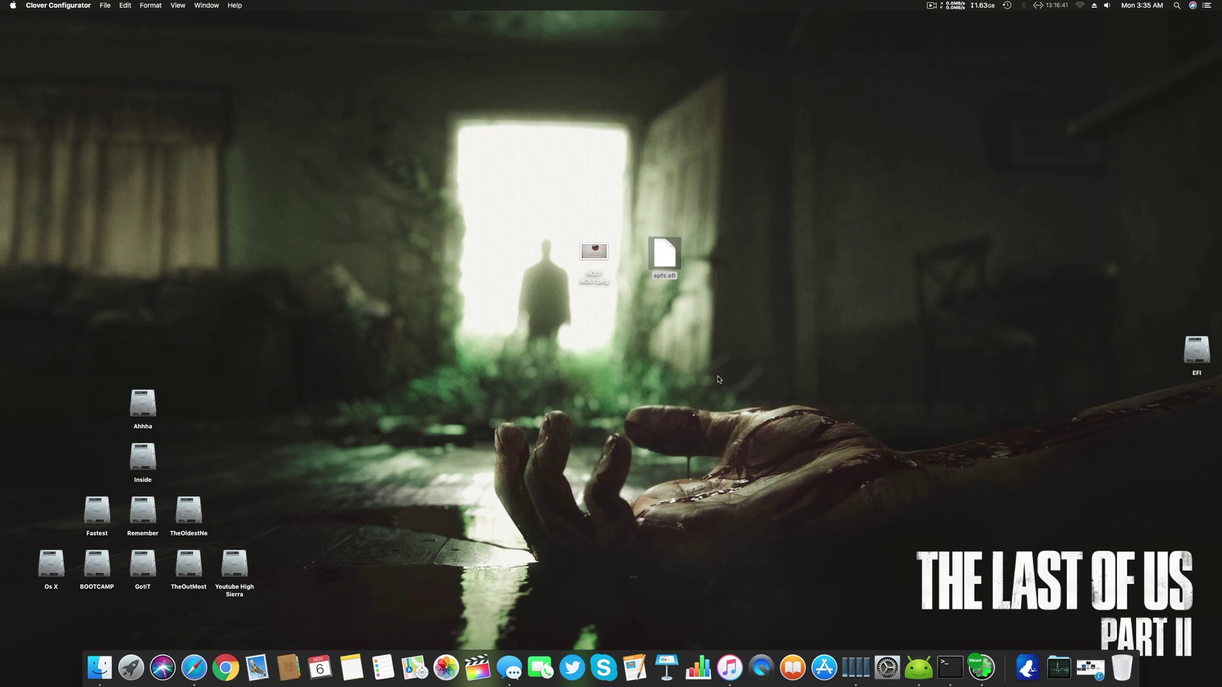
double_click(1196, 350)
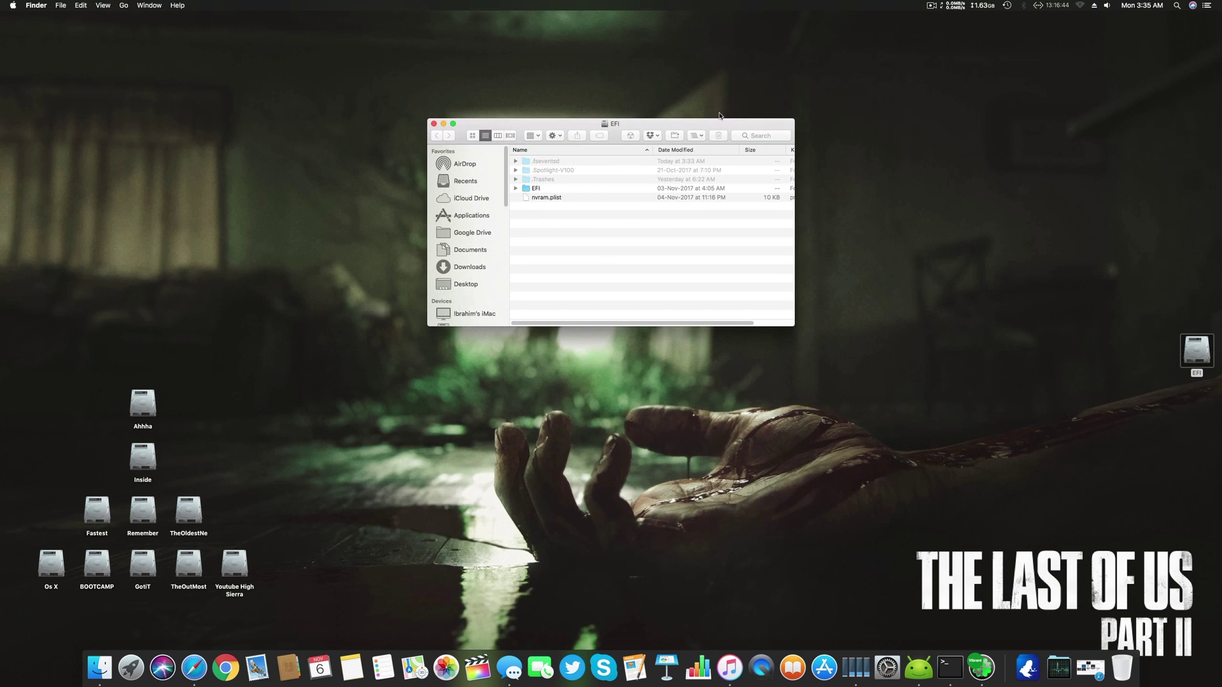
drag(720, 129, 721, 330)
drag(715, 234, 649, 298)
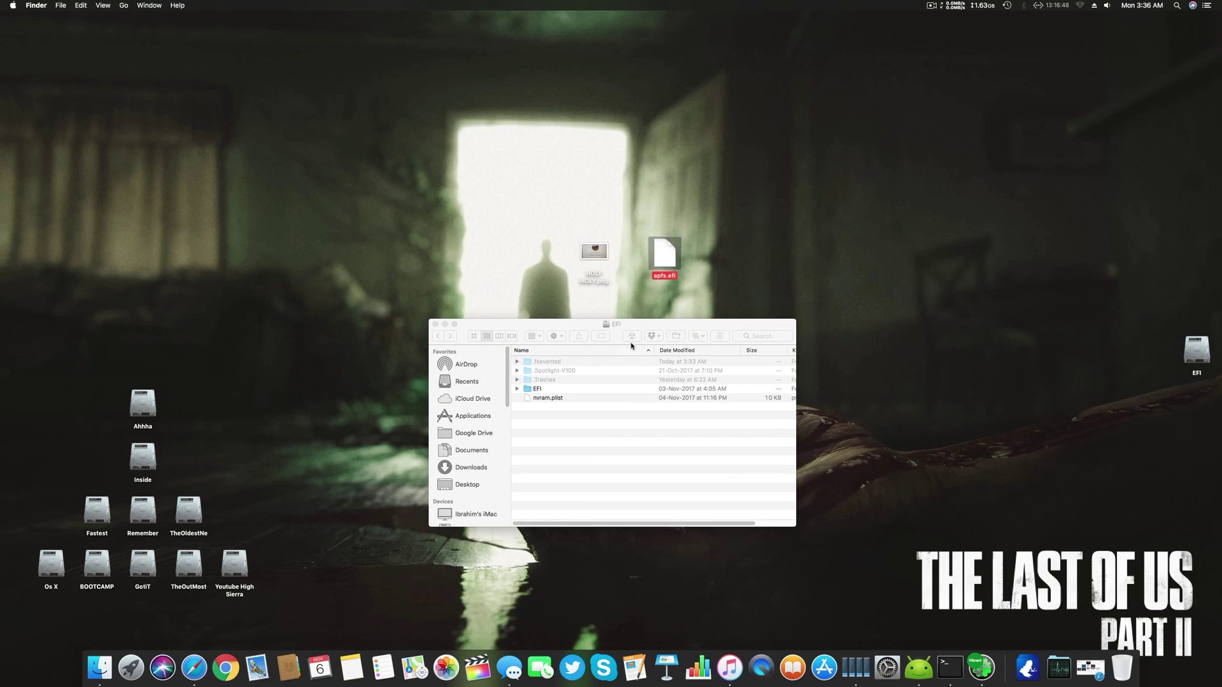
Step: Open EFI/CLOVER/drivers64UEFI and replace its apfs.efi with the desktop copy
scroll(470, 391, down, 1)
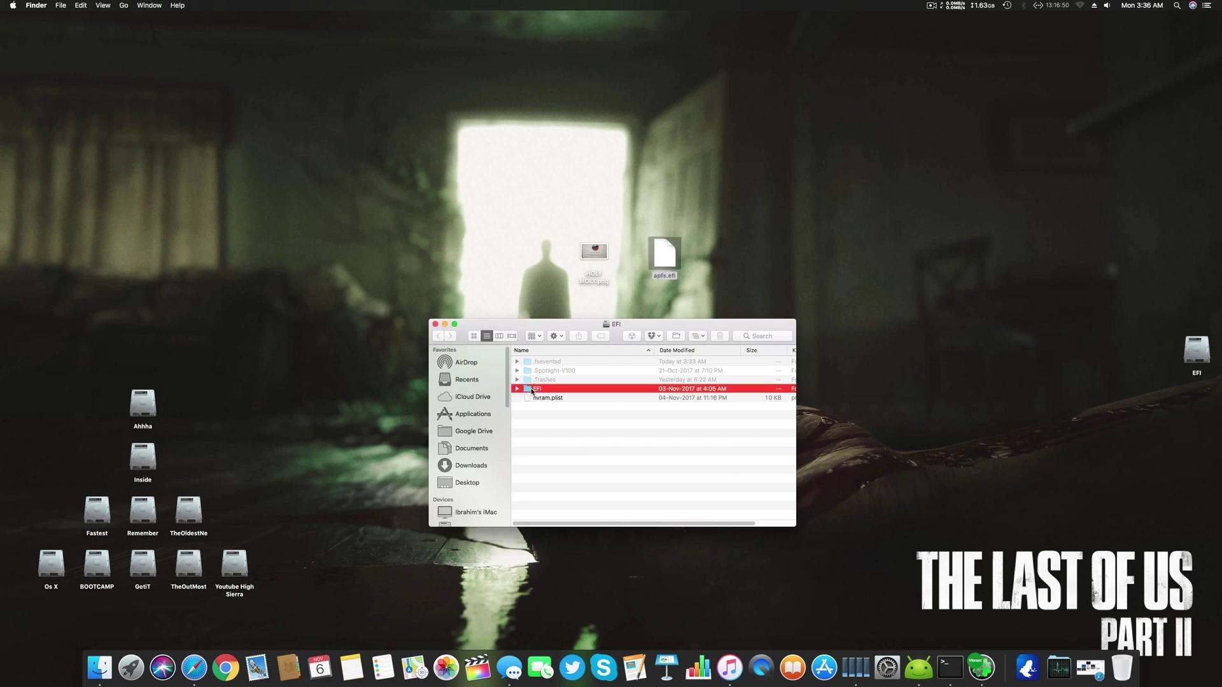
double_click(534, 389)
click(558, 386)
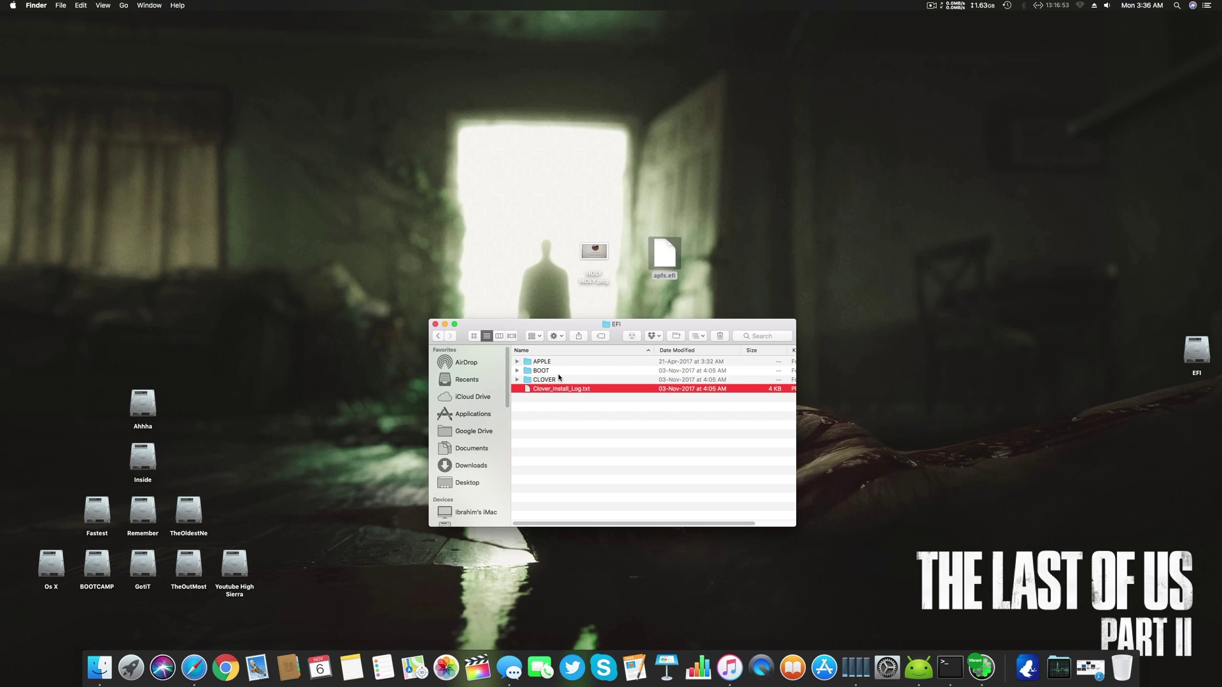
click(560, 380)
double_click(560, 380)
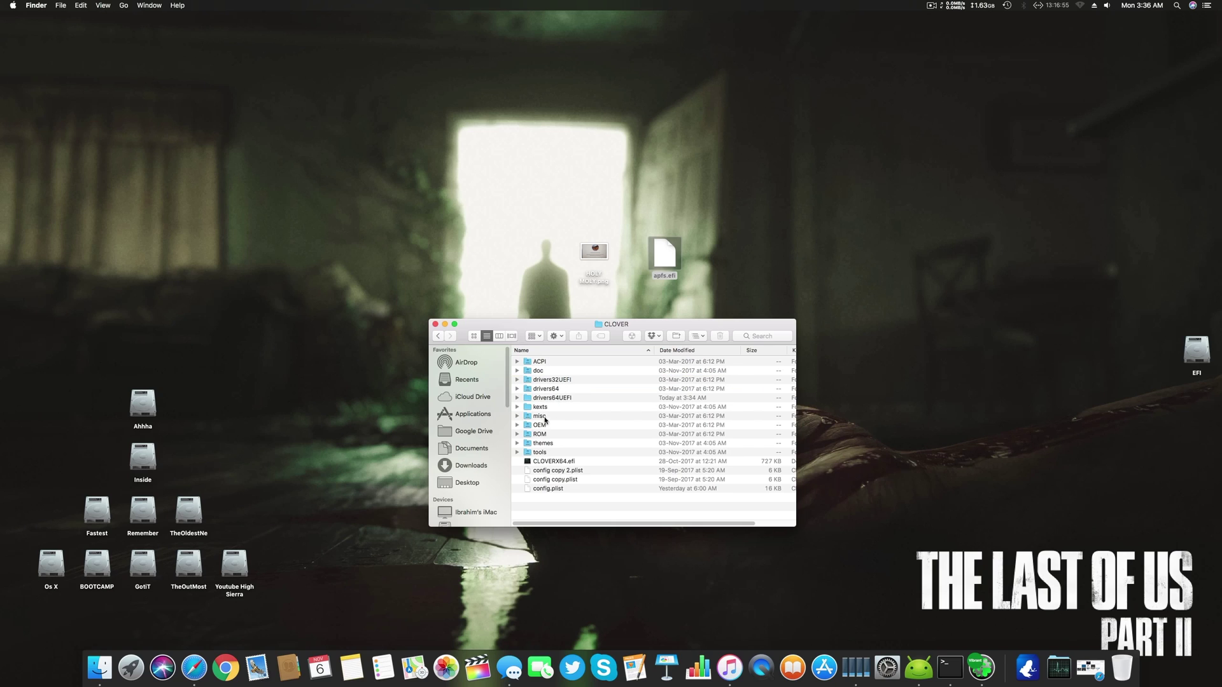
click(558, 401)
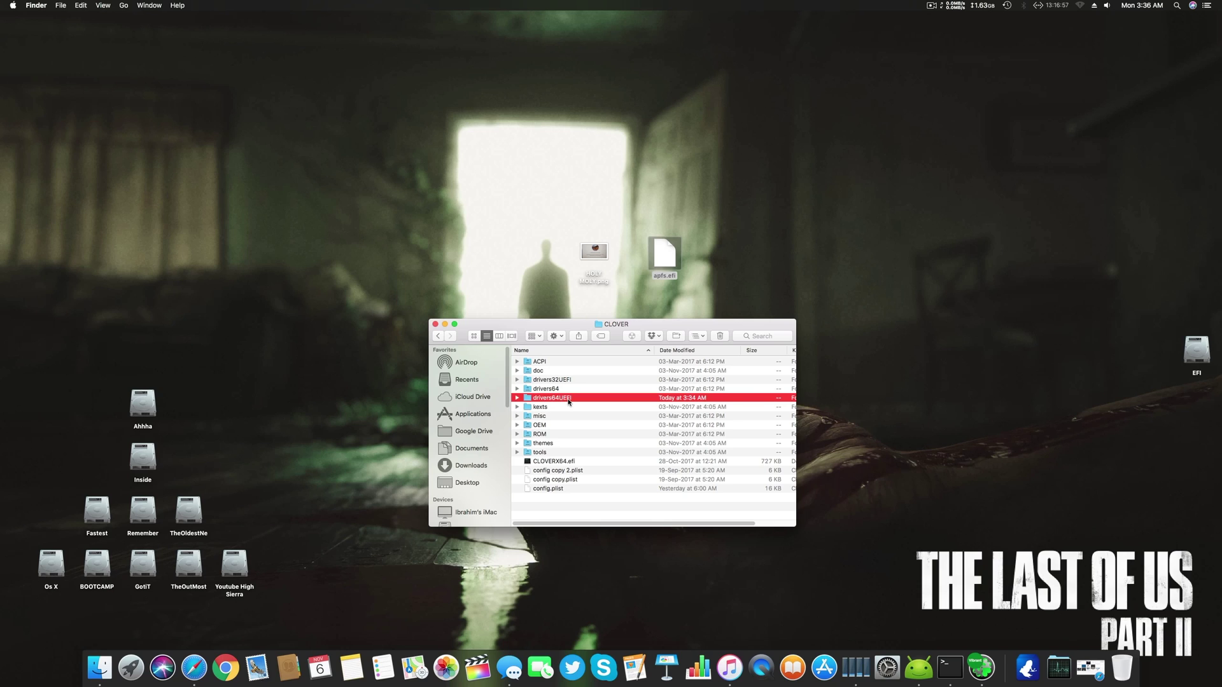
double_click(565, 400)
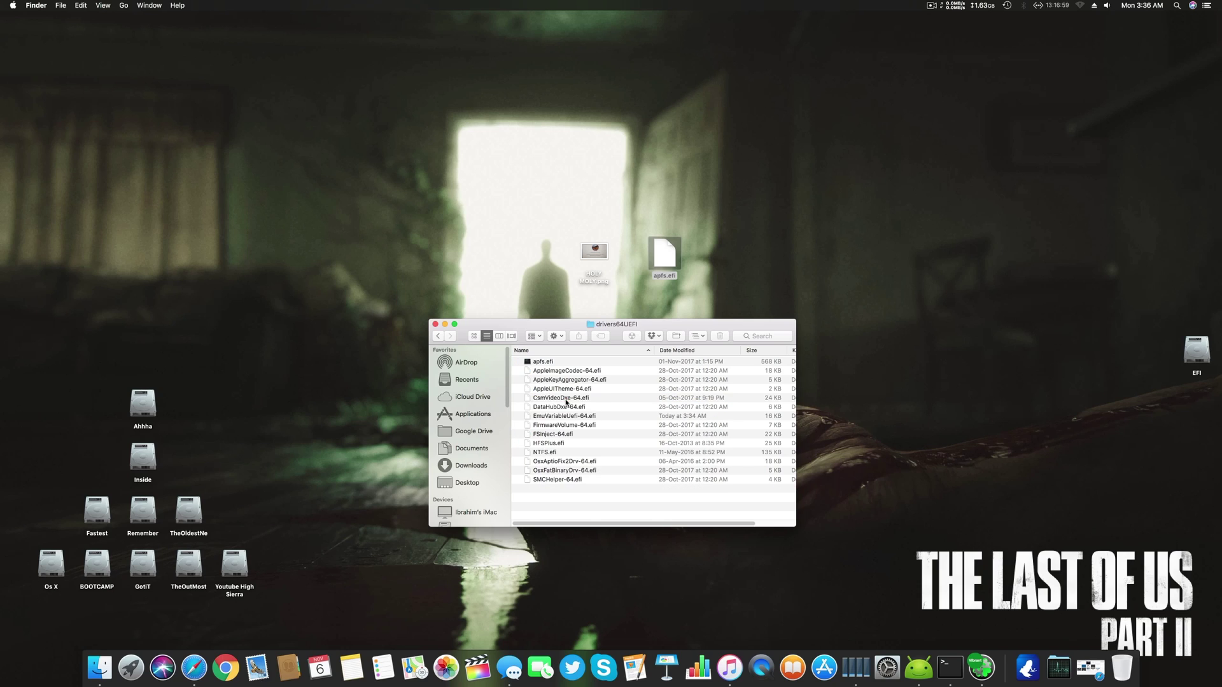
drag(662, 254, 657, 504)
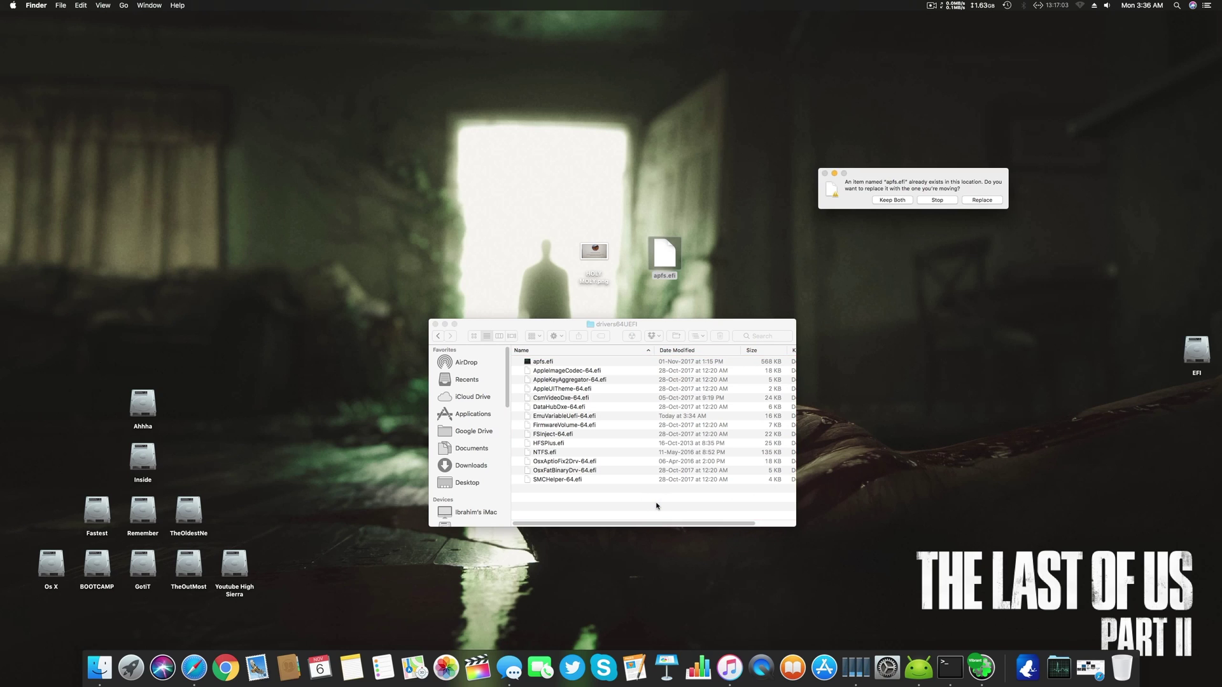
click(980, 200)
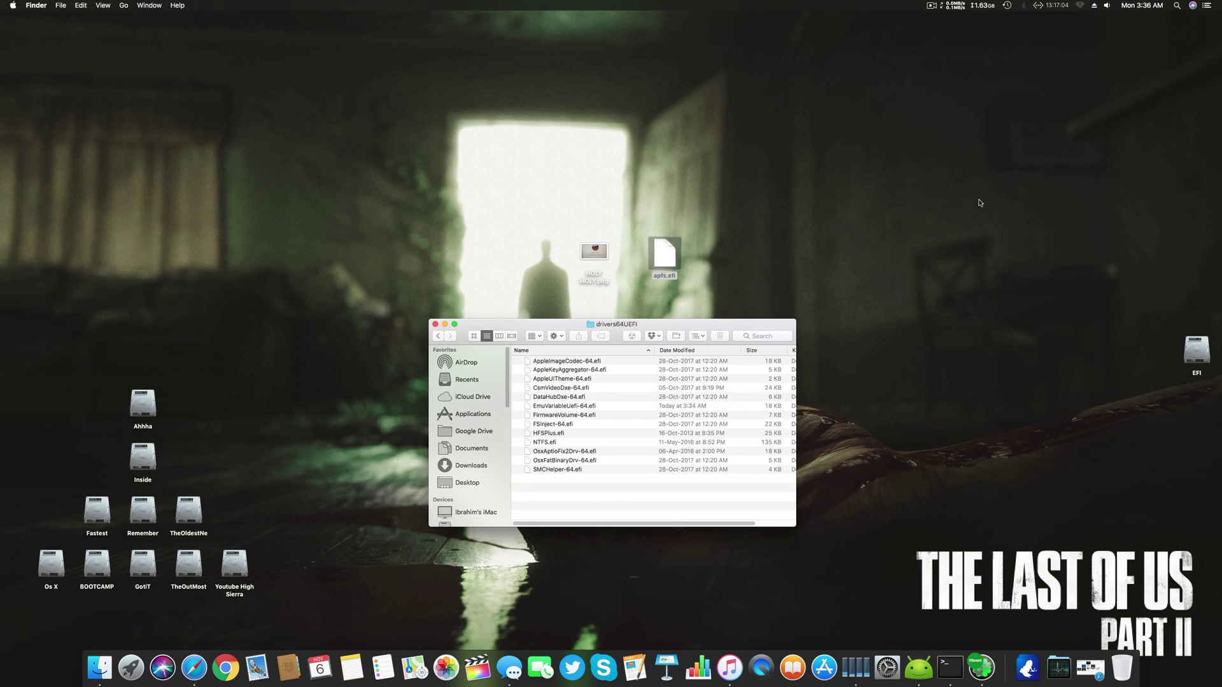
click(435, 324)
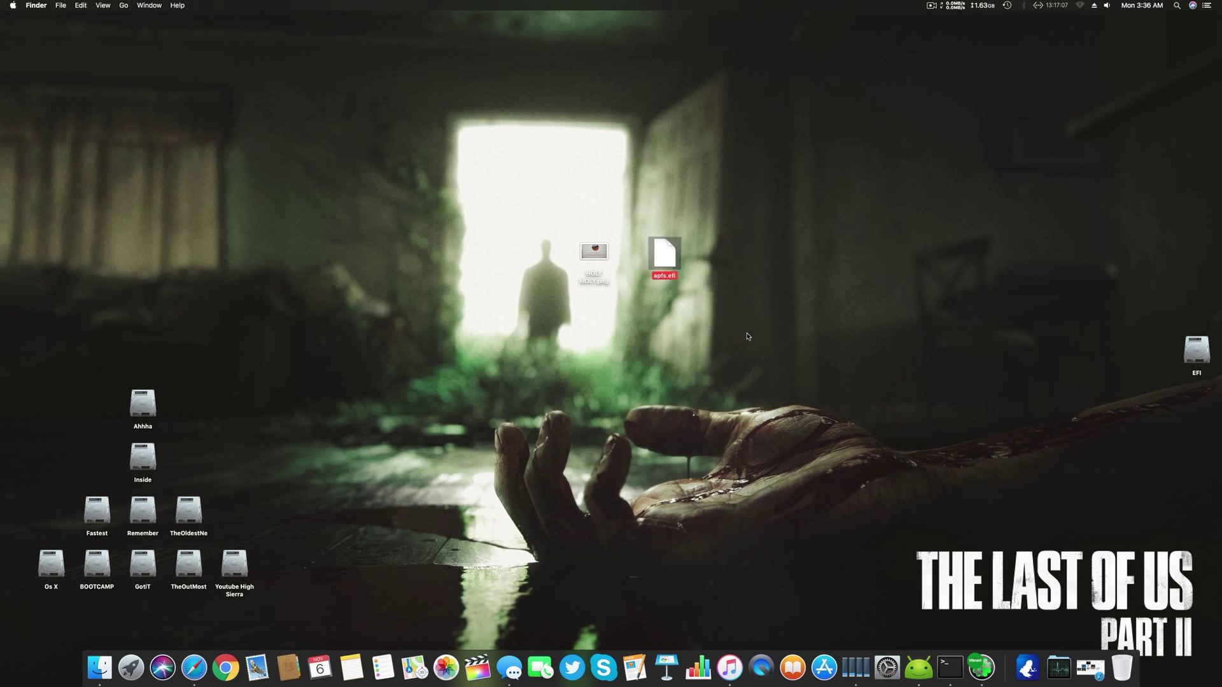
key(Right)
key(super+o)
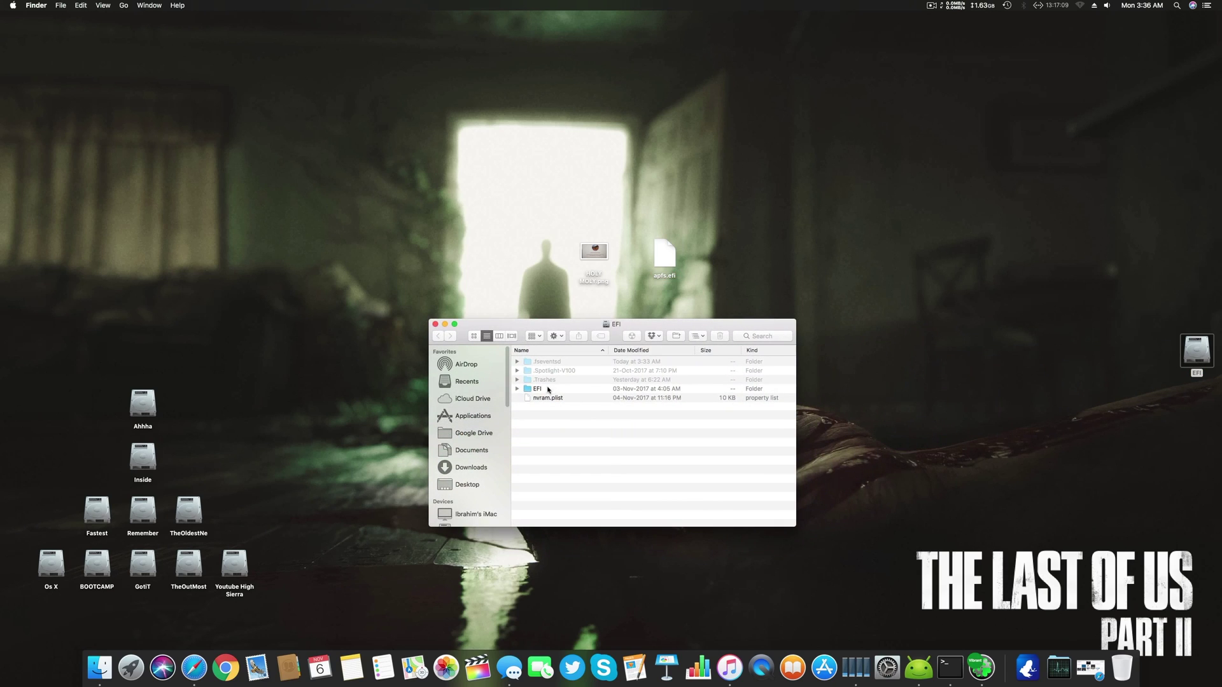
click(547, 390)
key(super+o)
click(556, 381)
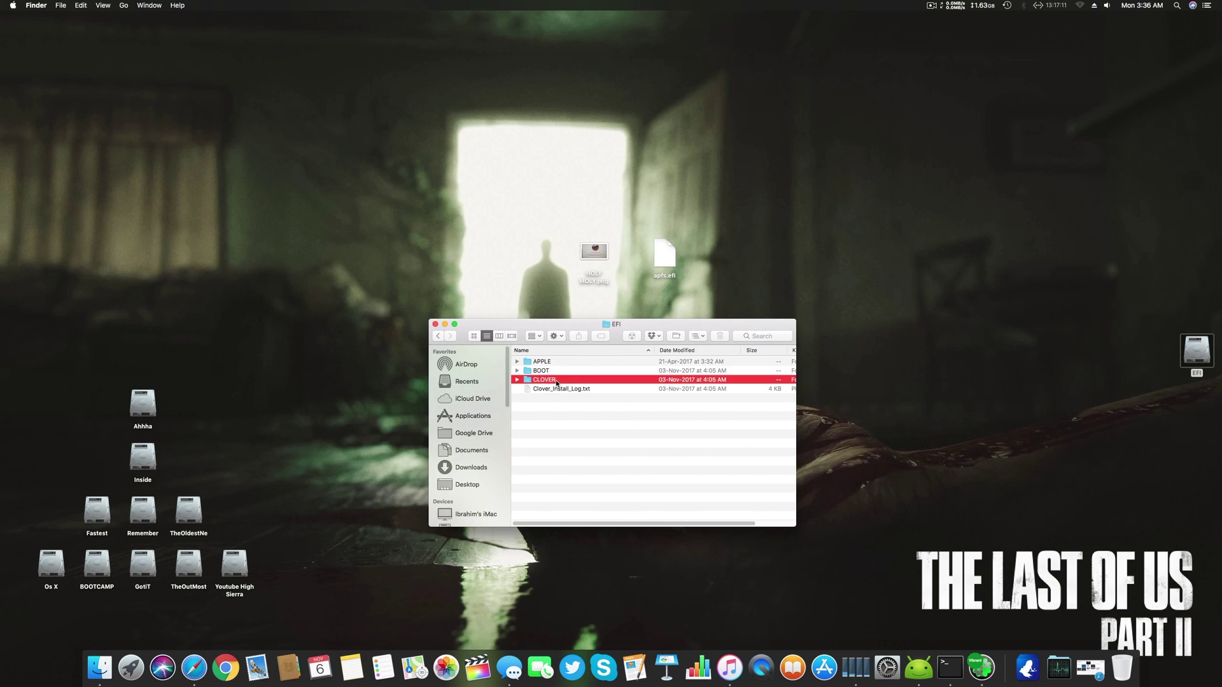
key(super+o)
click(560, 398)
key(super+o)
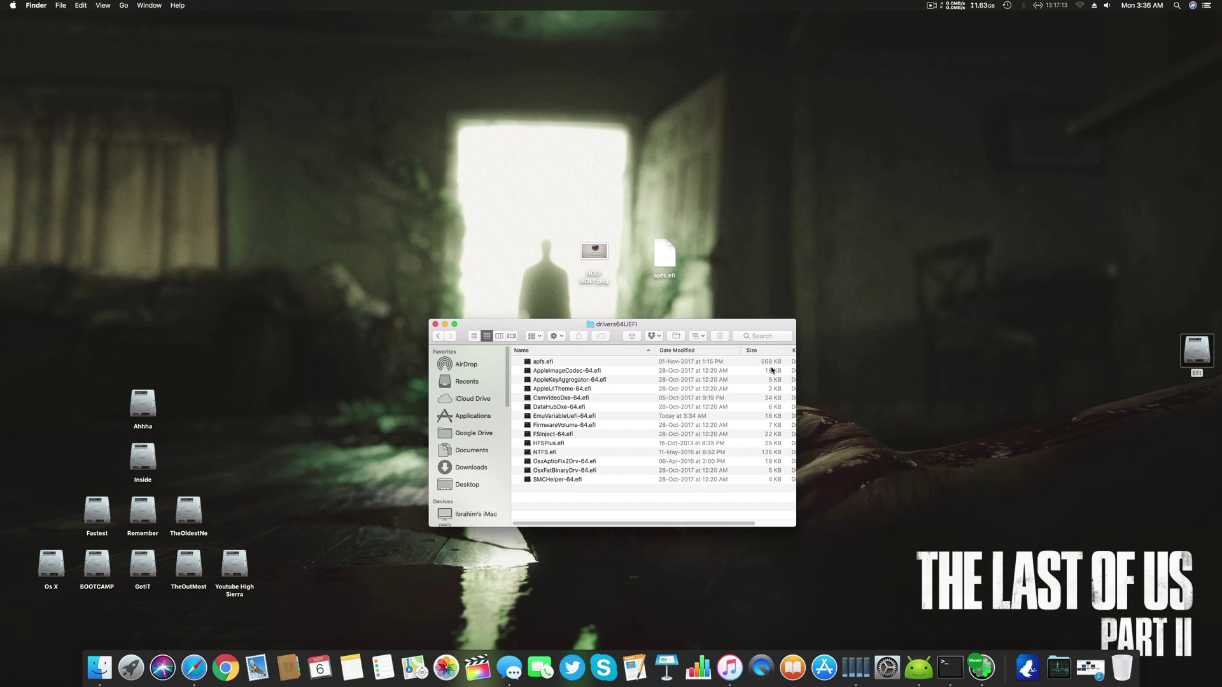
click(581, 363)
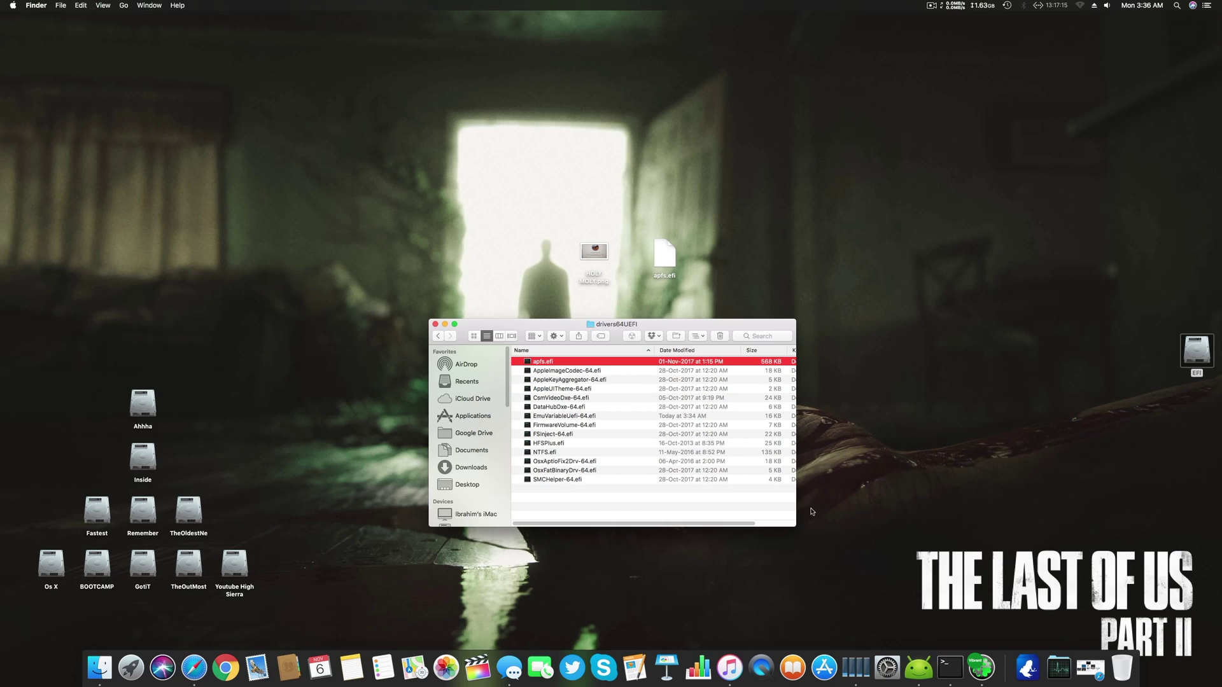
drag(798, 514, 885, 527)
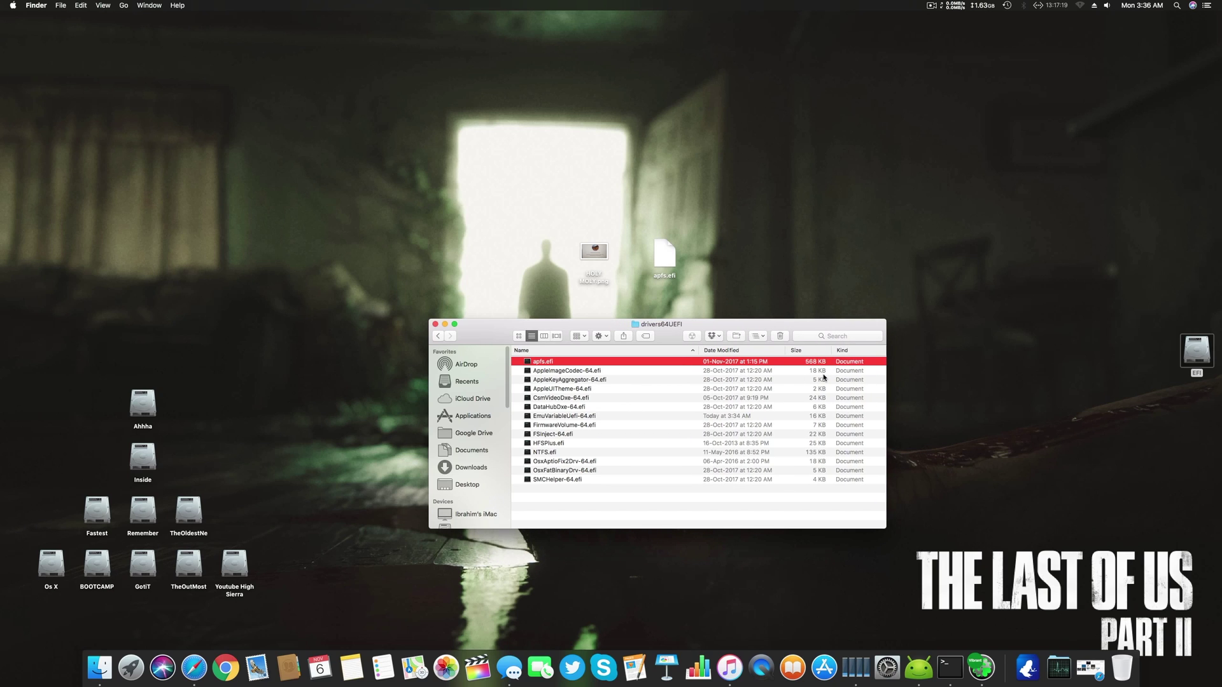
click(435, 324)
click(1196, 351)
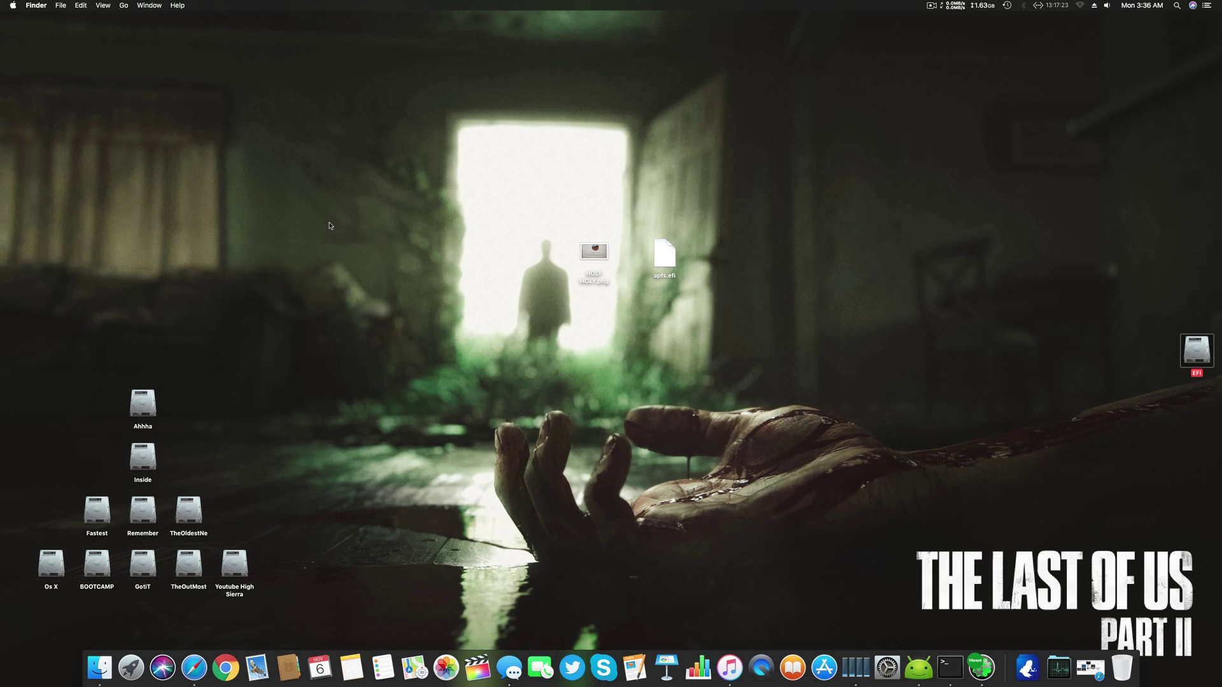
Step: Open About This Mac showing macOS High Sierra 10.13.1 and move it lower on screen
click(5, 4)
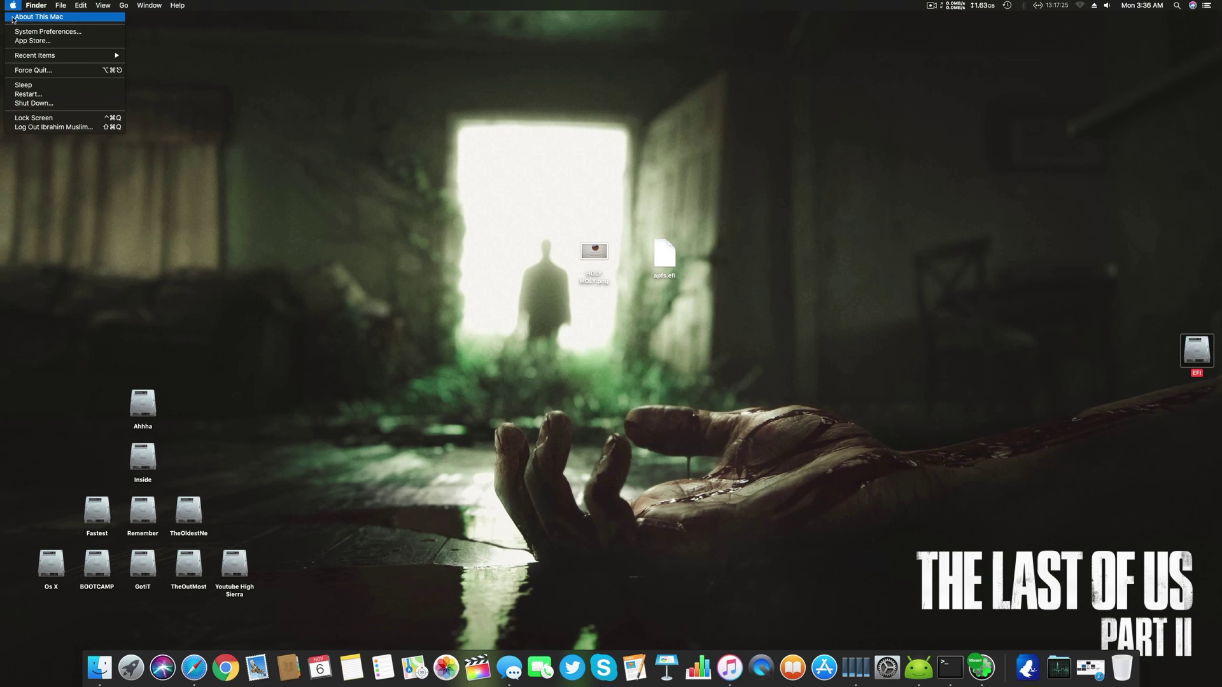
click(13, 19)
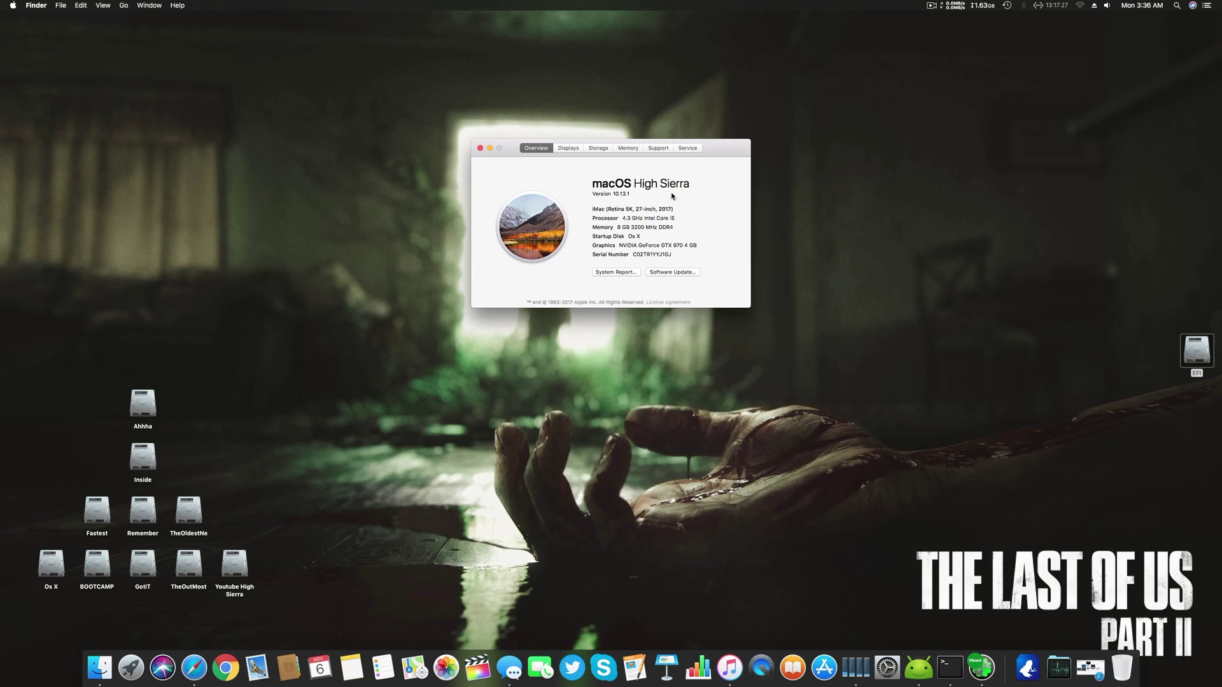
drag(723, 192, 727, 299)
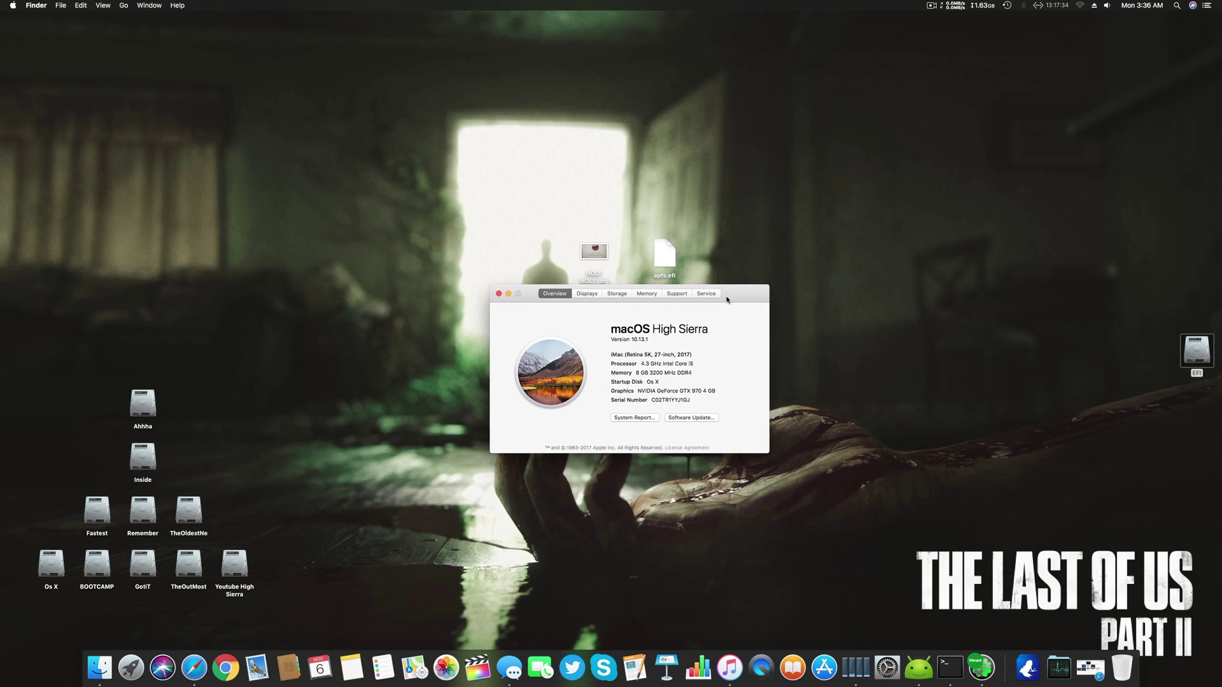
Step: Open the System Report, inspect the USB device tree, then close System Information
click(653, 418)
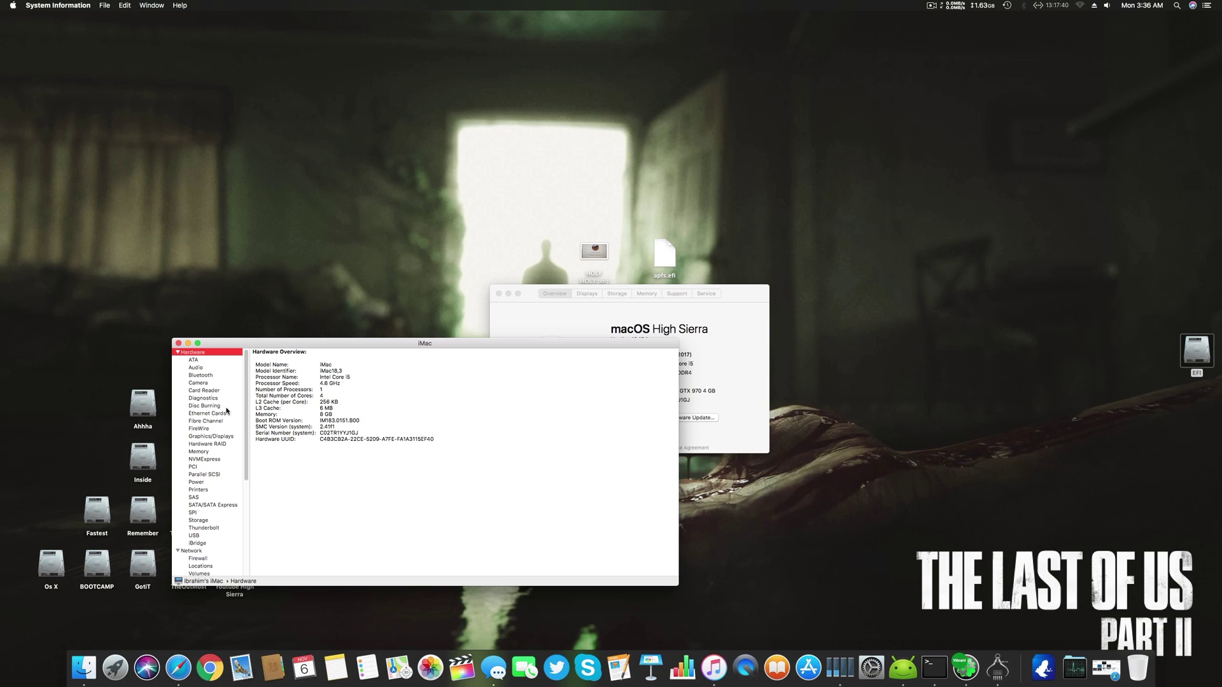
click(213, 535)
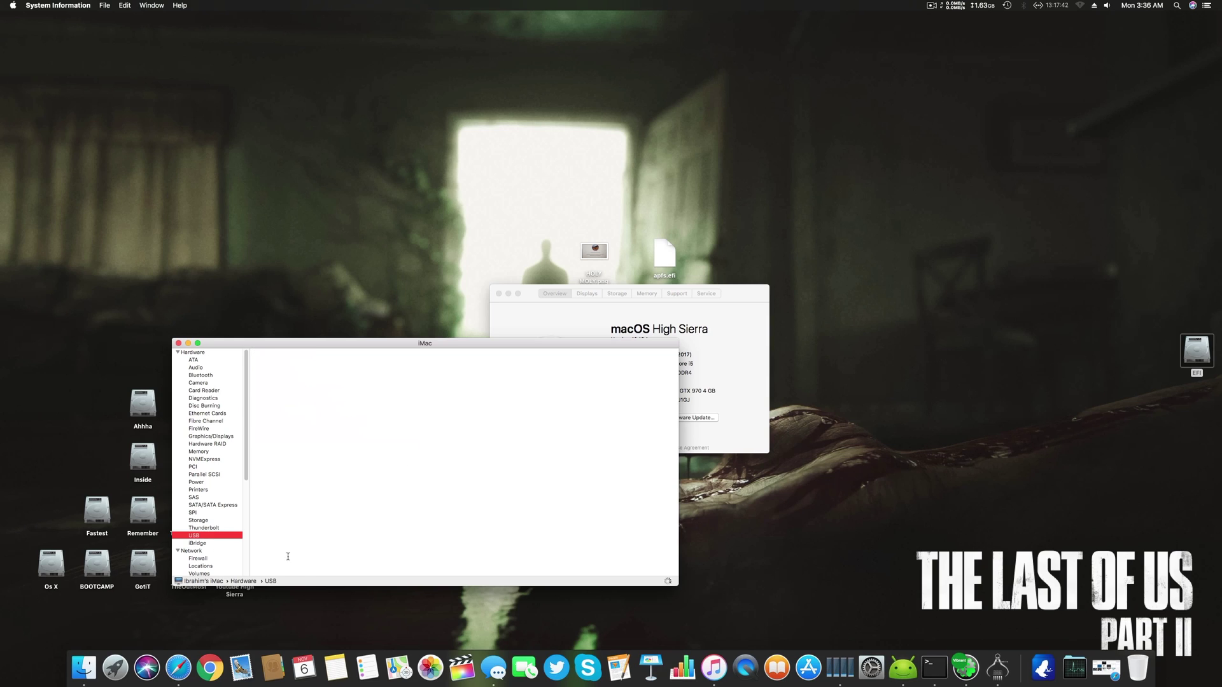
click(178, 344)
Step: Open Messages, close About This Mac, and dismiss the recipient's contact options
click(502, 677)
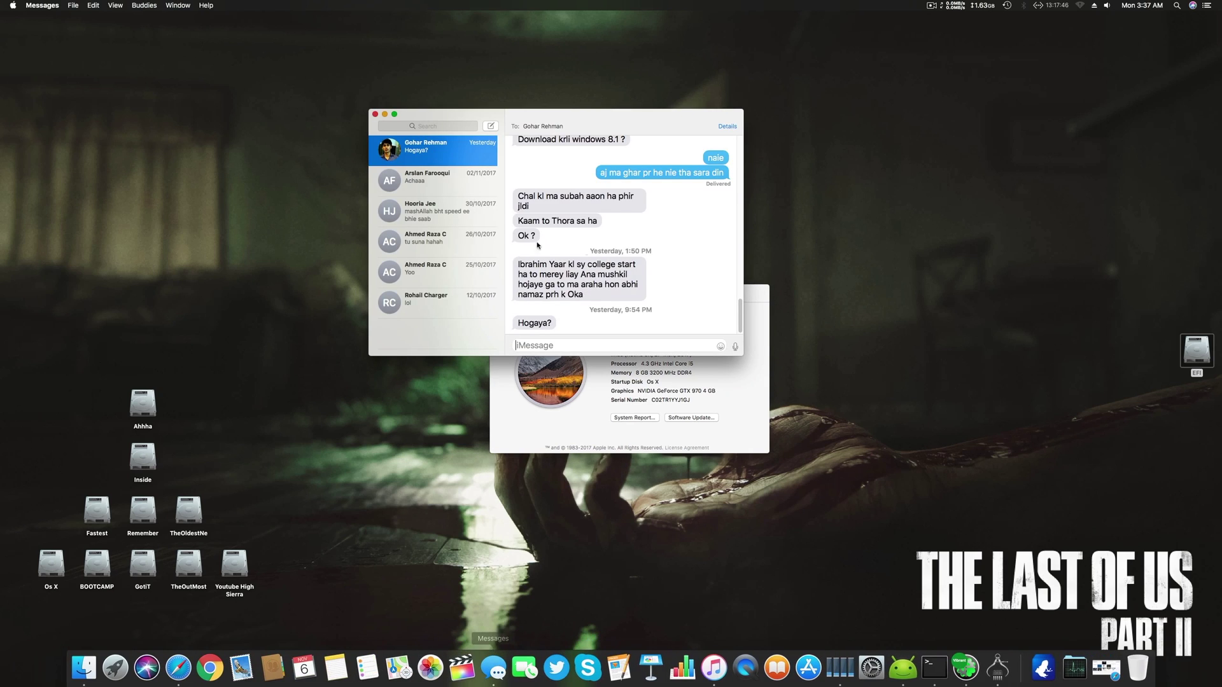
click(565, 434)
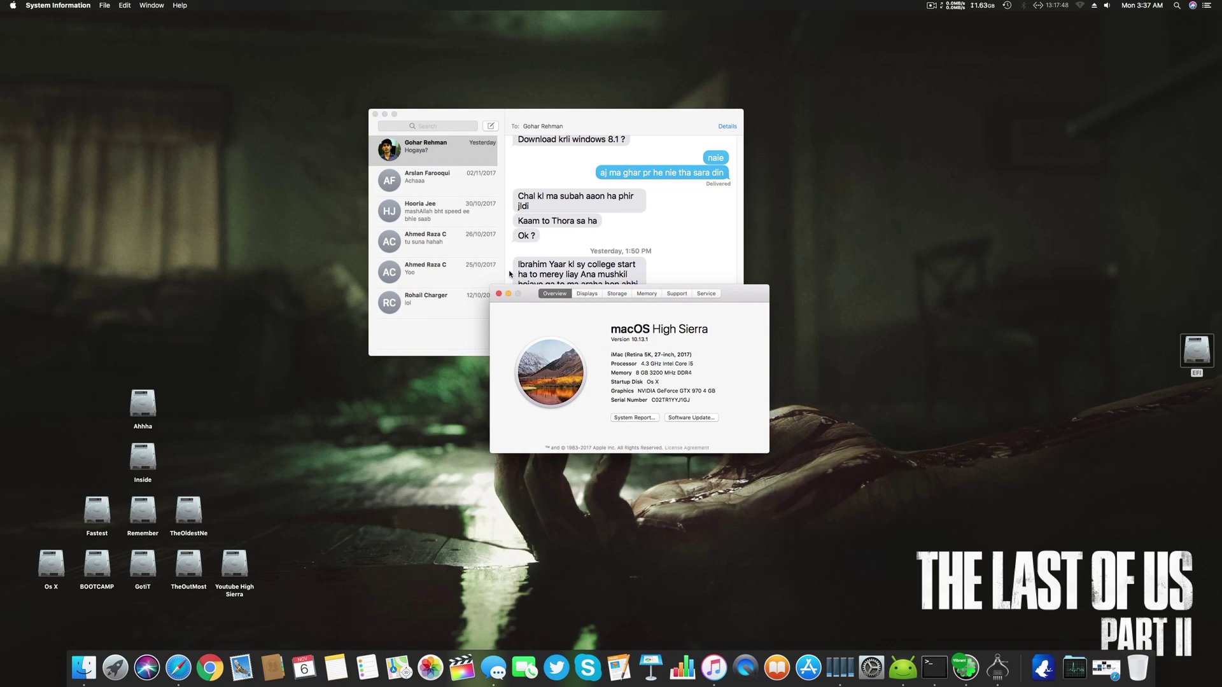
click(497, 292)
click(565, 125)
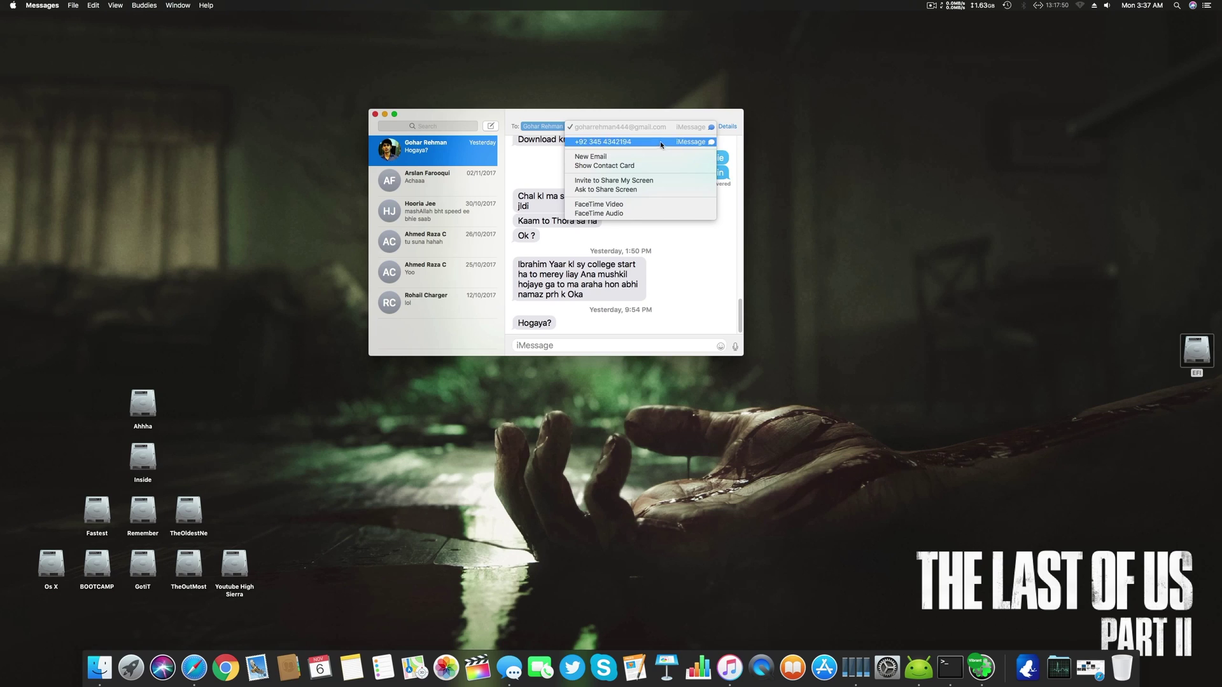
click(376, 115)
click(376, 115)
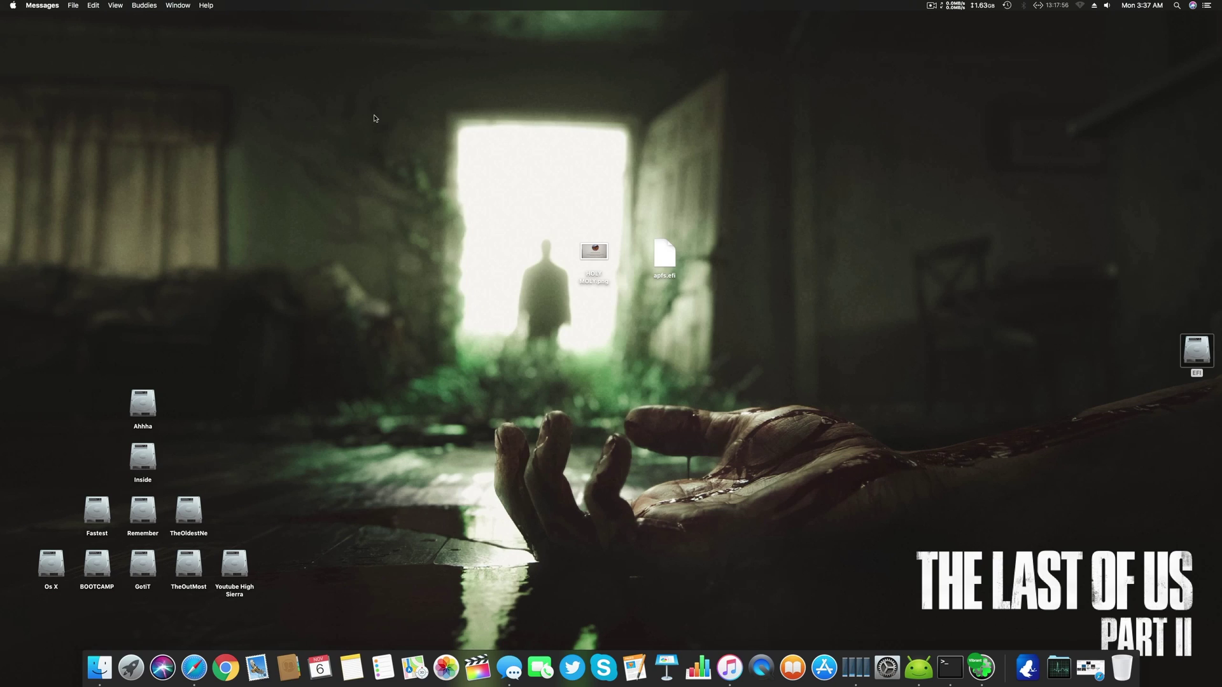